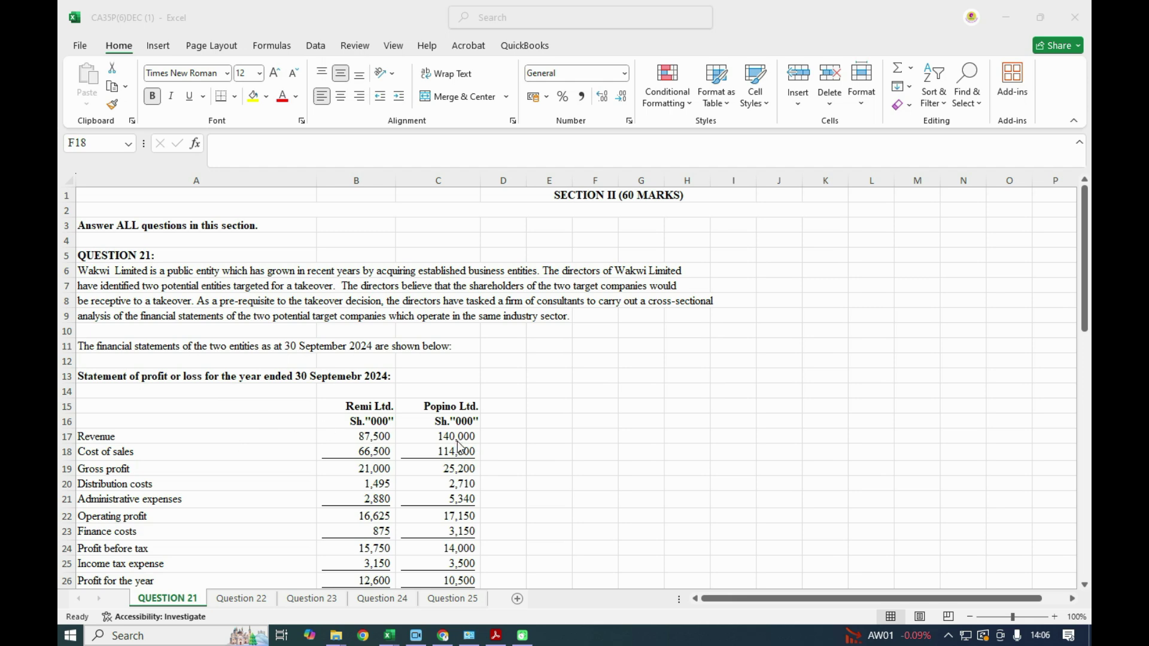
Step: Review the financial statements and requirements, and link cell E14 to requirement (a) in A58 as the answer's heading
{"action": "scroll", "coordinate": [460, 448], "scroll_direction": "down", "scroll_amount": 1}
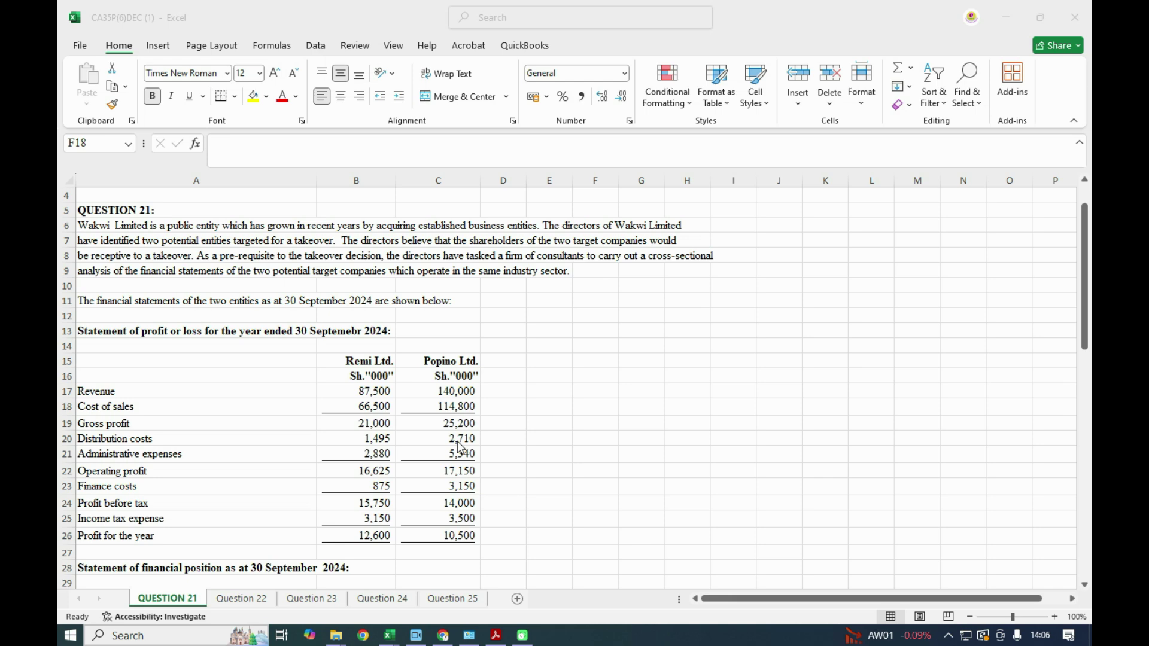
{"action": "scroll", "coordinate": [460, 446], "scroll_direction": "down", "scroll_amount": 6}
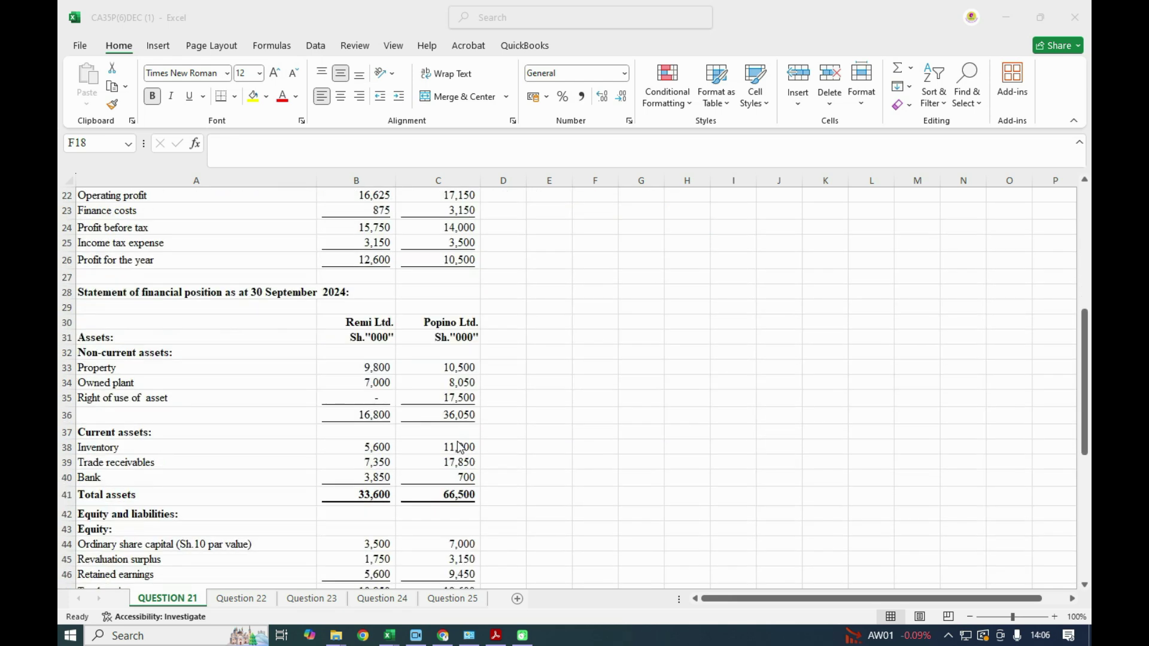
{"action": "scroll", "coordinate": [459, 447], "scroll_direction": "down", "scroll_amount": 6}
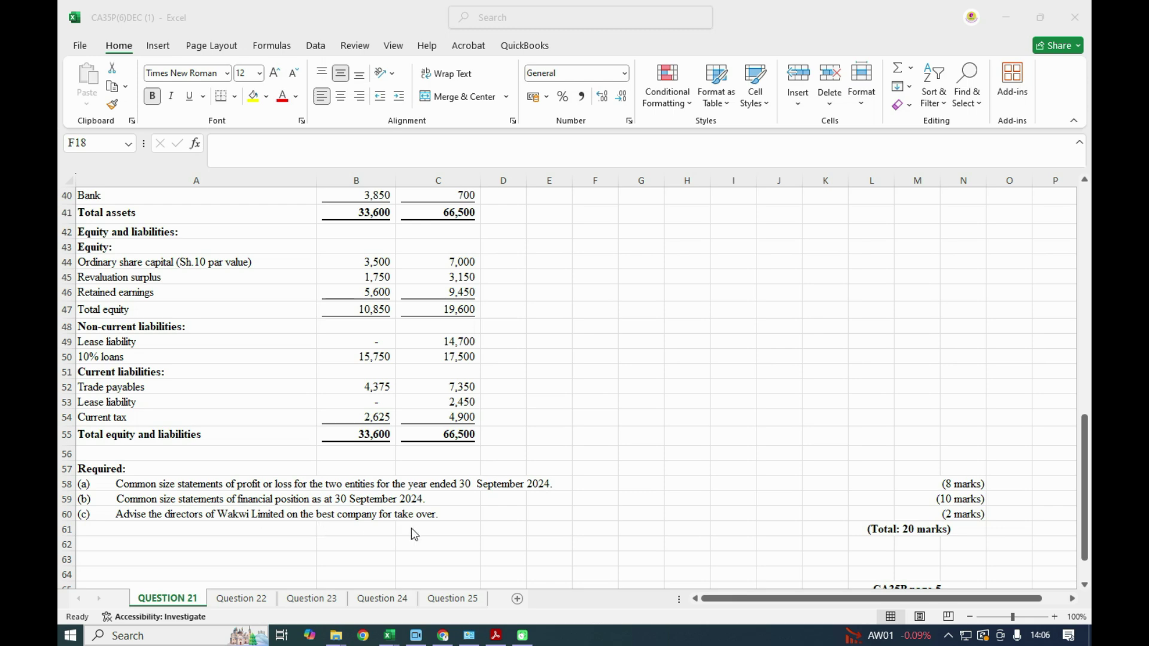
{"action": "scroll", "coordinate": [411, 528], "scroll_direction": "up", "scroll_amount": 11}
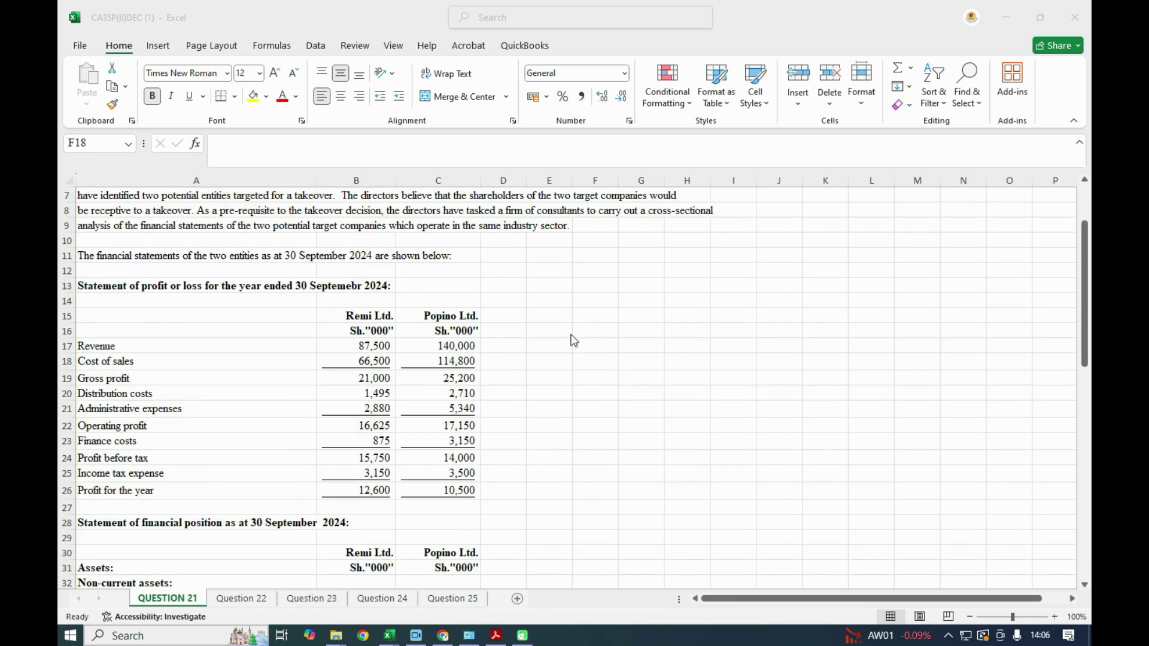
{"action": "left_click", "coordinate": [548, 298]}
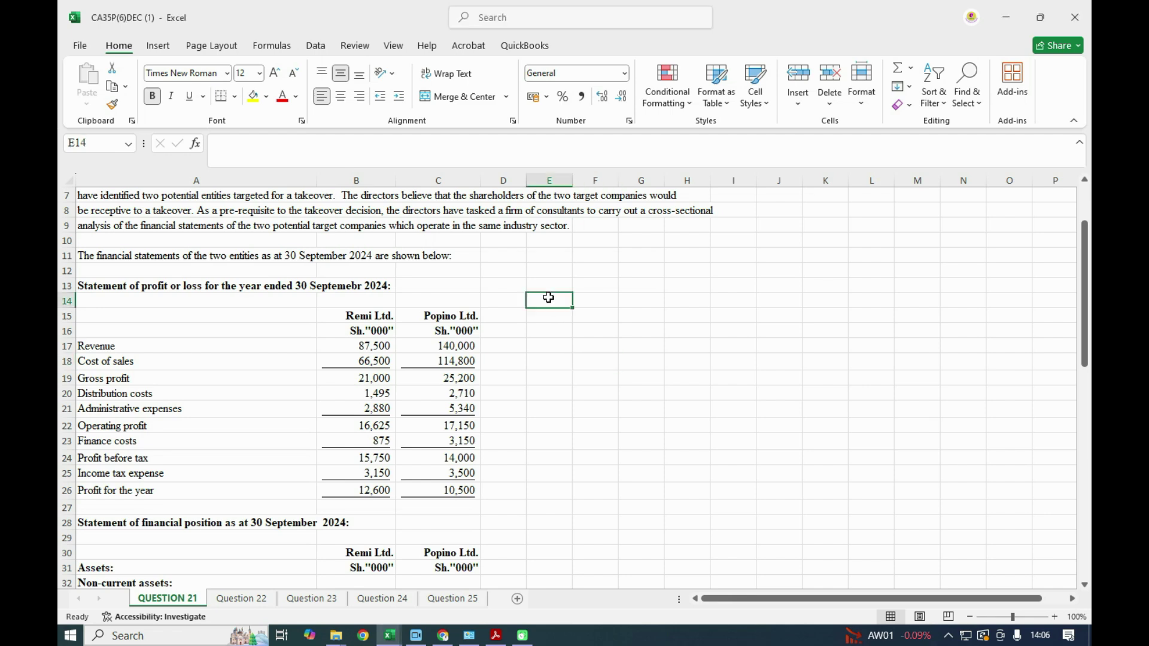
{"action": "type", "text": "="}
{"action": "scroll", "coordinate": [516, 433], "scroll_direction": "down", "scroll_amount": 12}
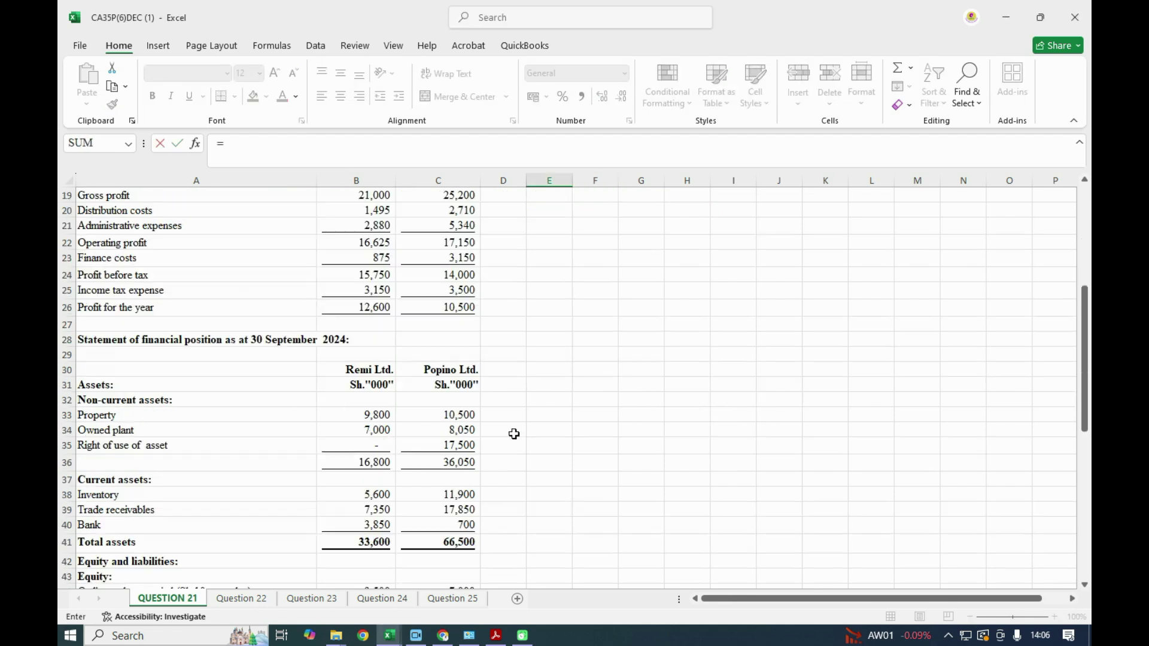
{"action": "left_click", "coordinate": [81, 433]}
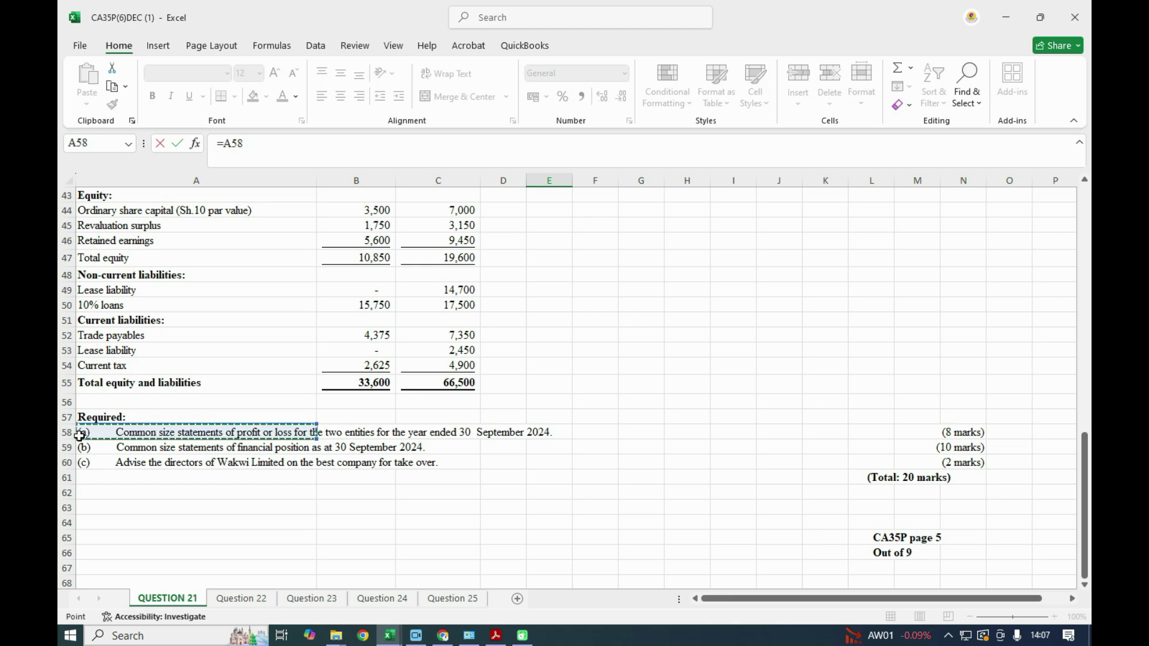
{"action": "key", "text": "Return"}
{"action": "scroll", "coordinate": [80, 435], "scroll_direction": "up", "scroll_amount": 5}
{"action": "scroll", "coordinate": [79, 435], "scroll_direction": "up", "scroll_amount": 8}
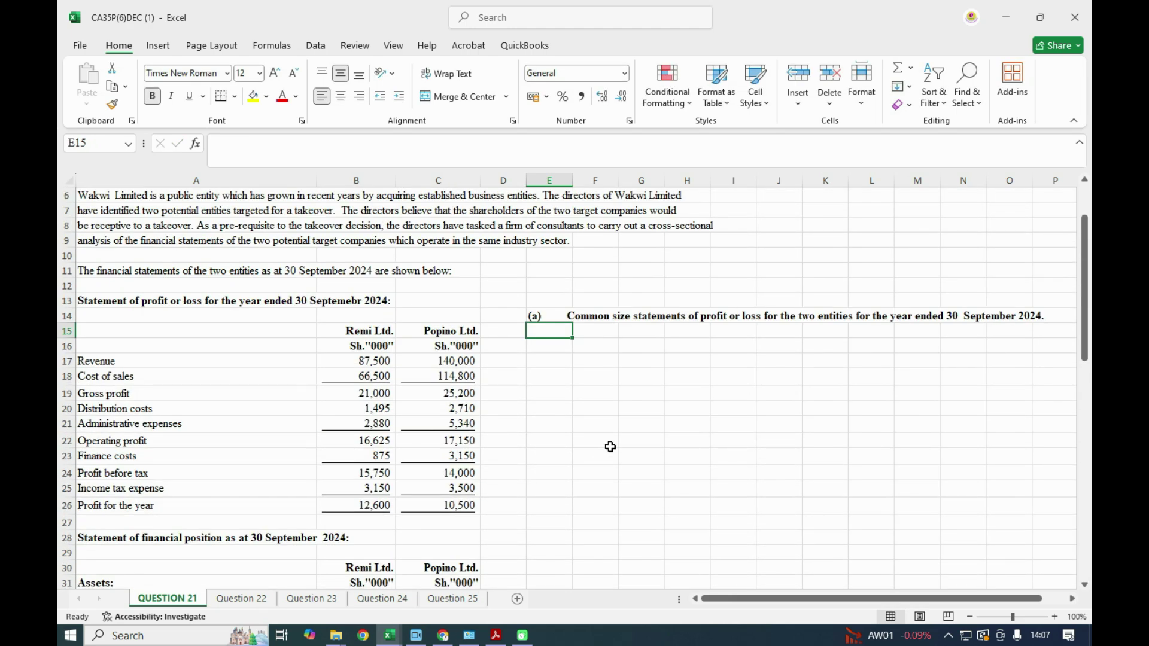
Step: Link G15 to the Remi Ltd. header in B15 and G16 to the Sh."000" unit header in B16
{"action": "left_click", "coordinate": [644, 334]}
{"action": "type", "text": "="}
{"action": "left_click", "coordinate": [363, 329]}
{"action": "key", "text": "Return"}
{"action": "type", "text": "="}
{"action": "left_click", "coordinate": [359, 352]}
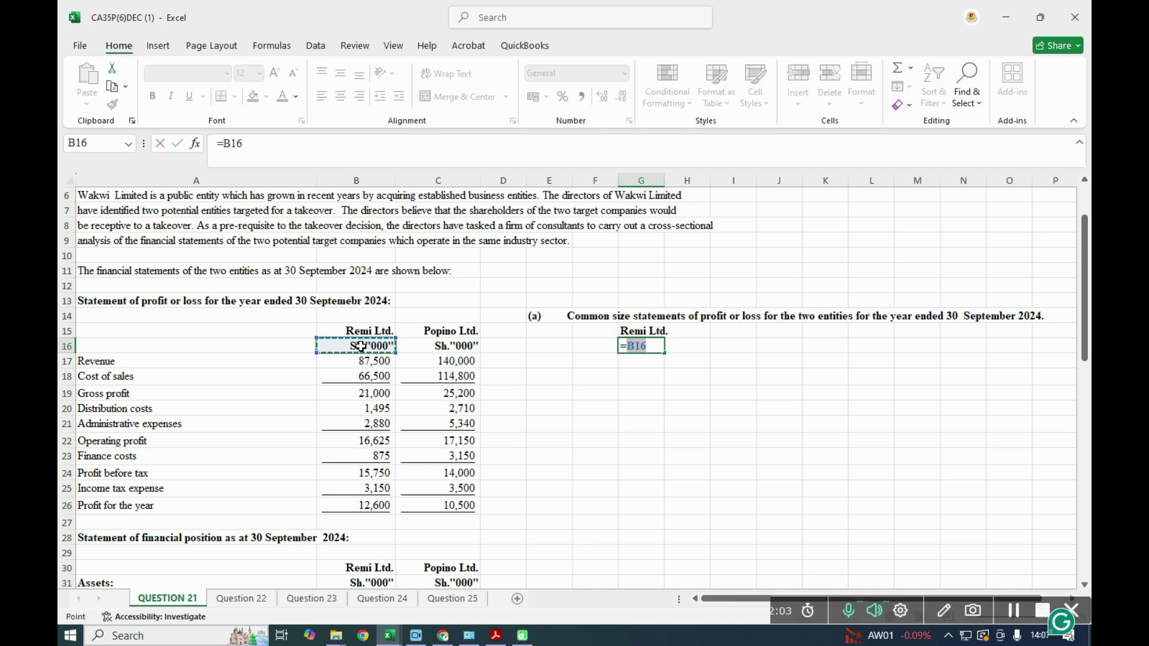
{"action": "key", "text": "Return"}
Step: Copy the header formulas in G15 and G16 across to column H for Popino Ltd
{"action": "left_click", "coordinate": [647, 334]}
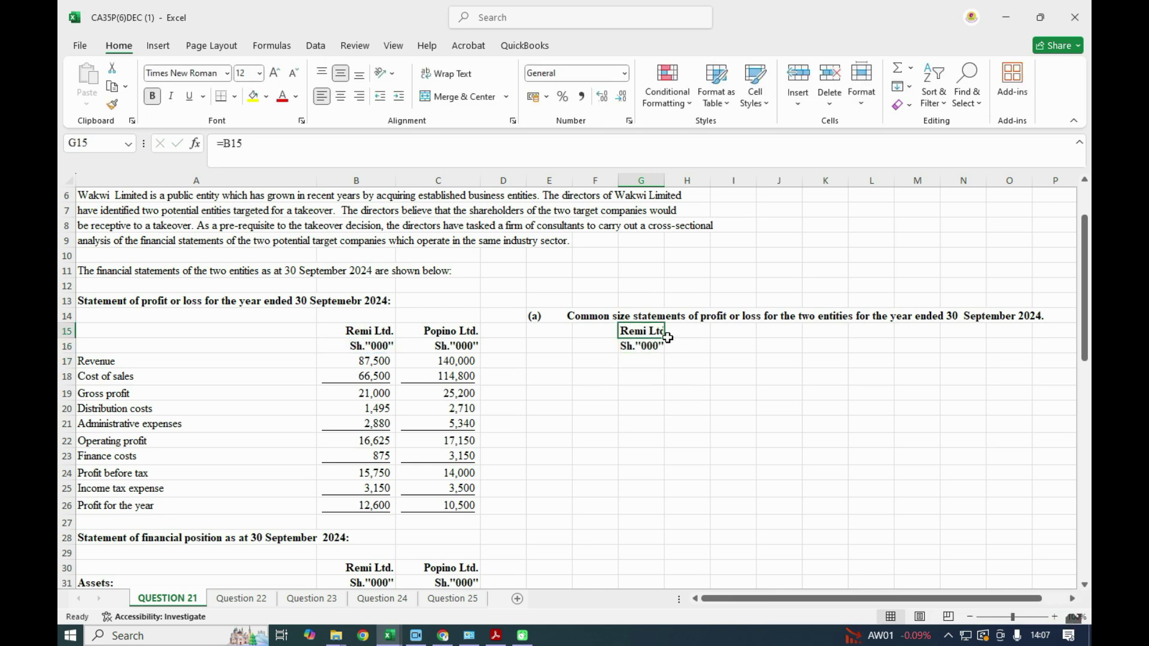
{"action": "left_click_drag", "start_coordinate": [664, 338], "coordinate": [708, 340]}
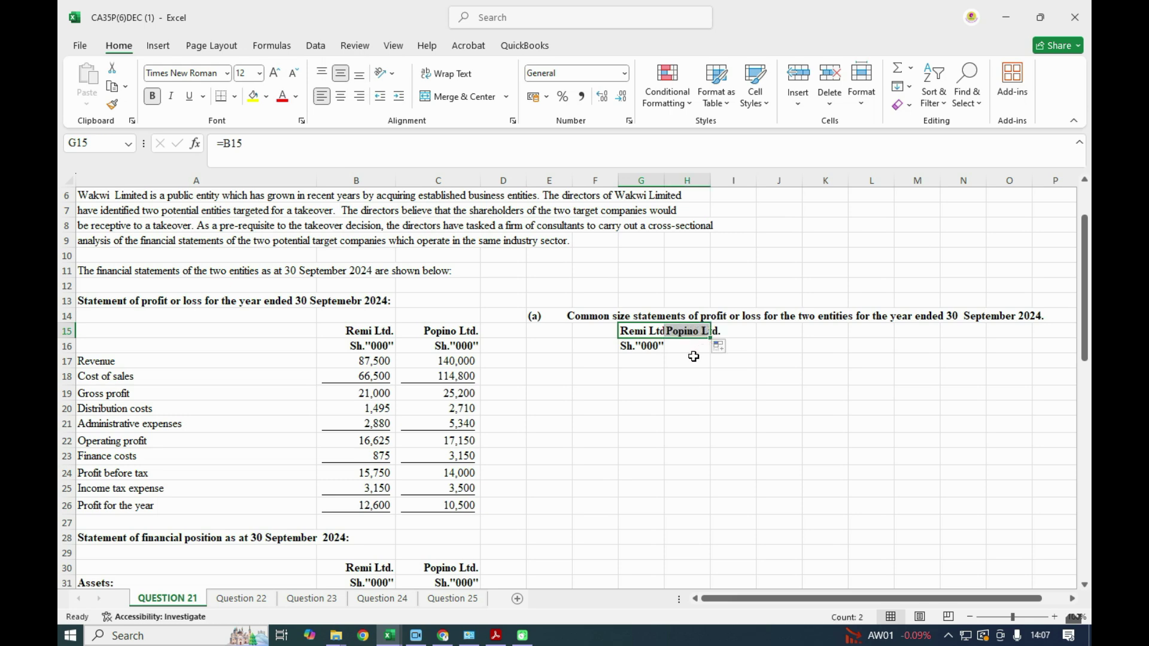
{"action": "left_click", "coordinate": [656, 346]}
{"action": "left_click_drag", "start_coordinate": [665, 353], "coordinate": [709, 353]}
{"action": "left_click", "coordinate": [649, 406]}
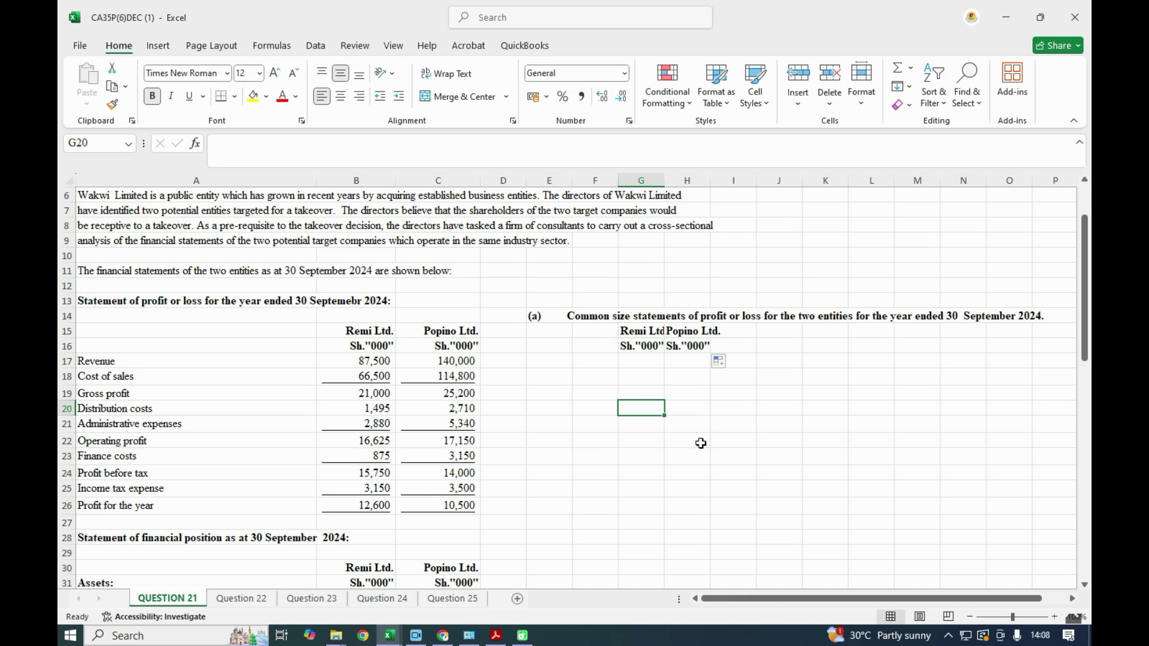
Step: Enter =B17/$B$17 in G17 and fill it down to G26 for Remi Ltd.'s common size figures
{"action": "left_click", "coordinate": [639, 358]}
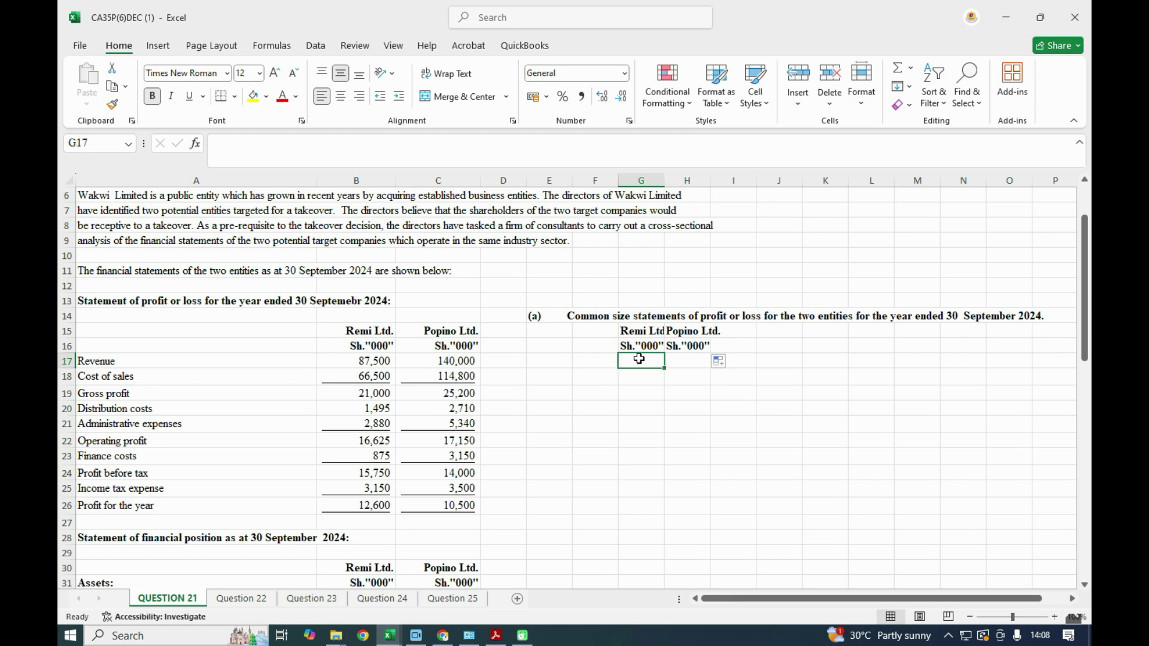
{"action": "type", "text": "="}
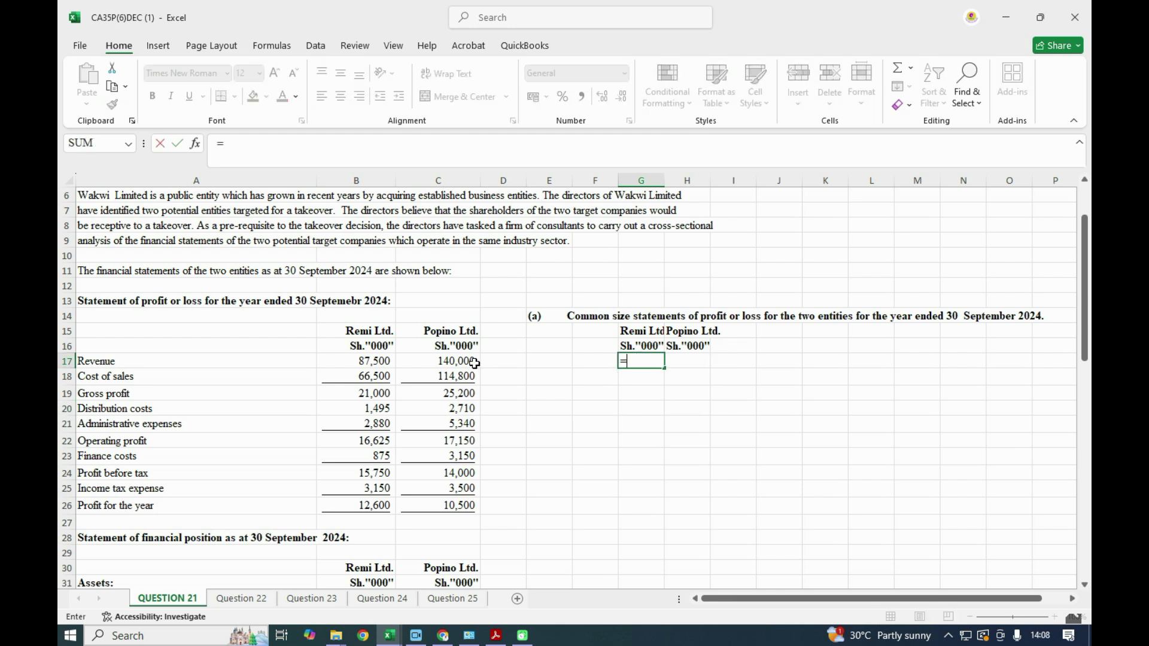
{"action": "left_click", "coordinate": [381, 362]}
{"action": "type", "text": "/"}
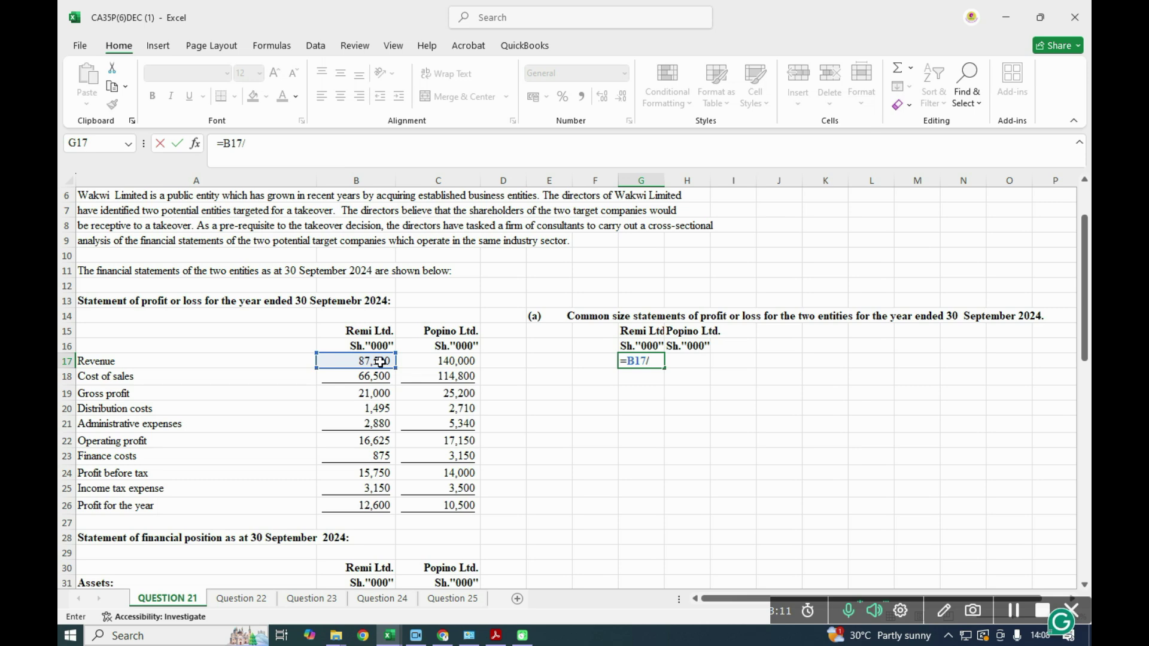
{"action": "left_click", "coordinate": [381, 361]}
{"action": "key", "text": "F4"}
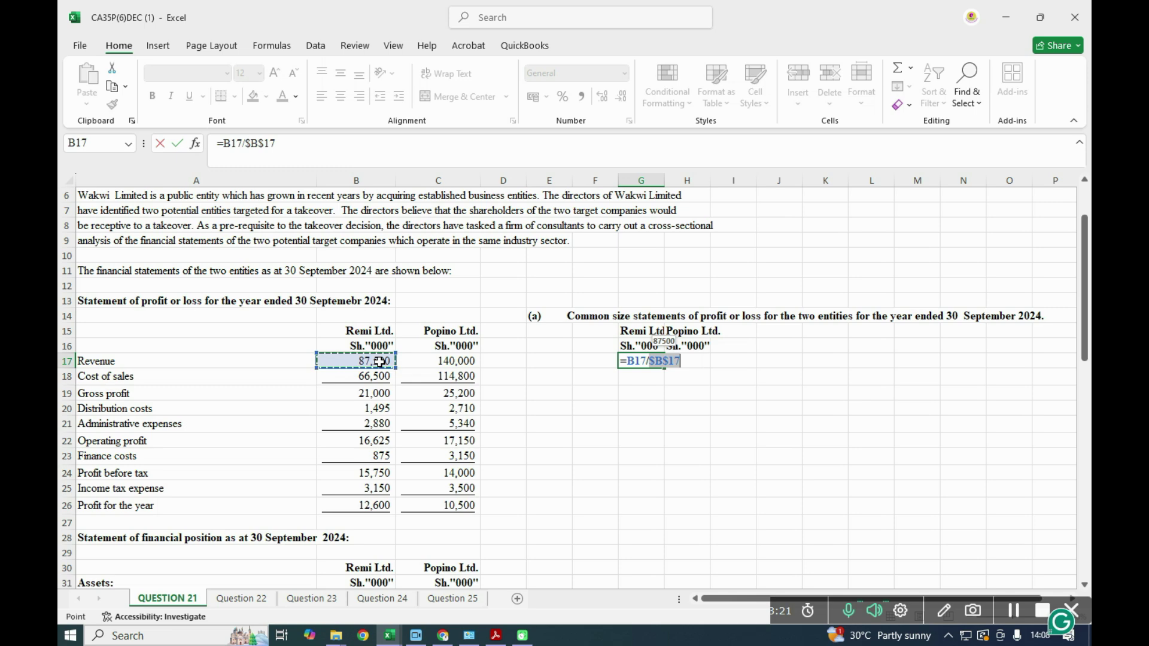
{"action": "key", "text": "Return"}
{"action": "left_click", "coordinate": [622, 360]}
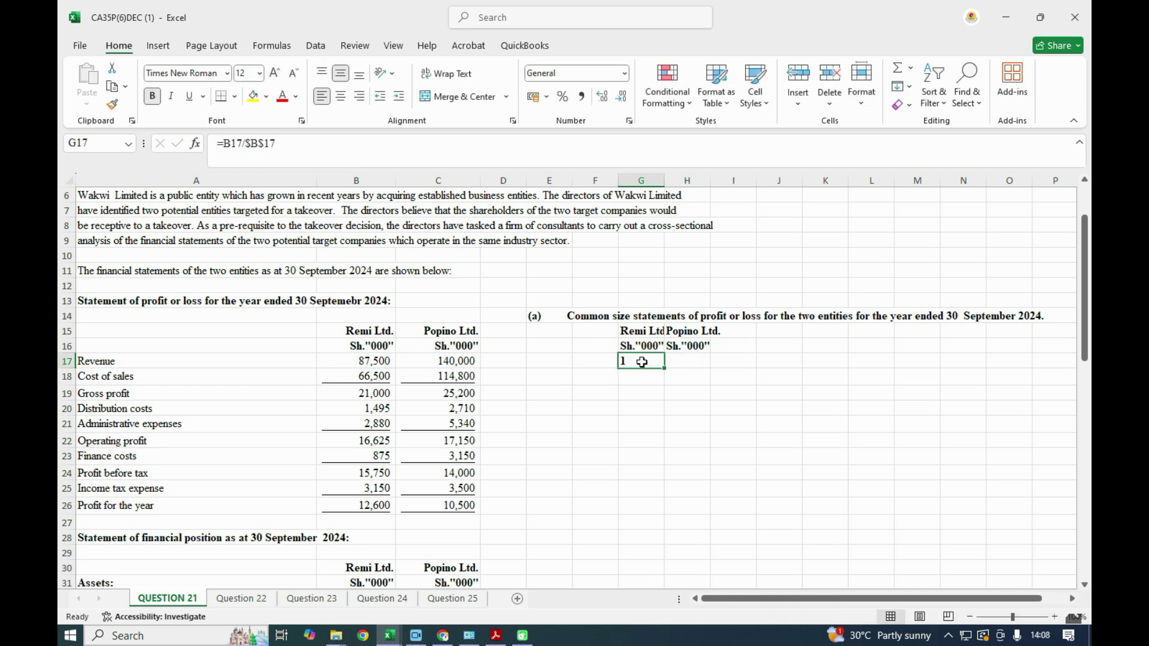
{"action": "left_click_drag", "start_coordinate": [664, 369], "coordinate": [665, 515]}
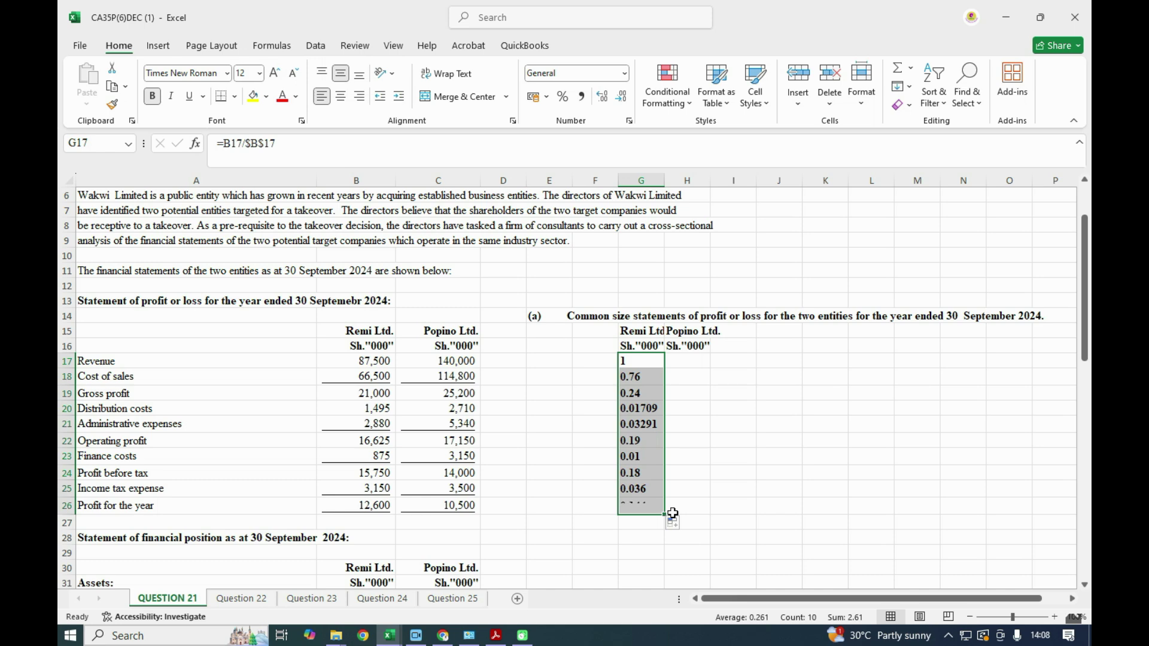
Step: Format Remi Ltd.'s common size figures in G17:G26 as percentages with two decimal places
{"action": "left_click", "coordinate": [563, 100]}
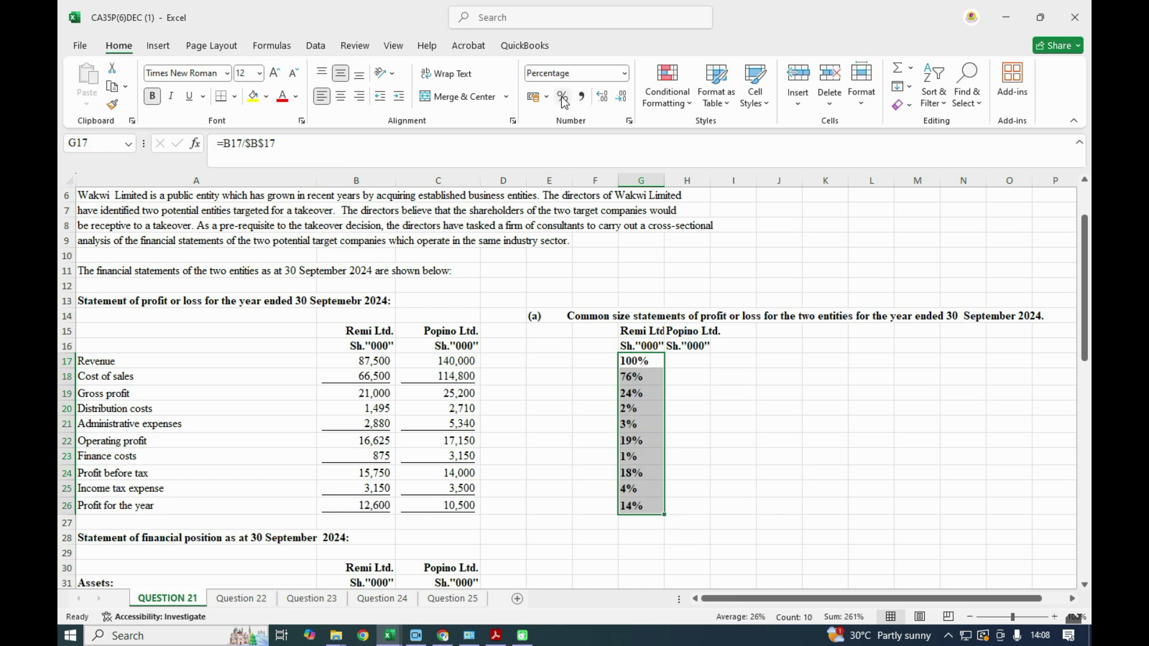
{"action": "left_click", "coordinate": [604, 98]}
{"action": "left_click", "coordinate": [604, 98]}
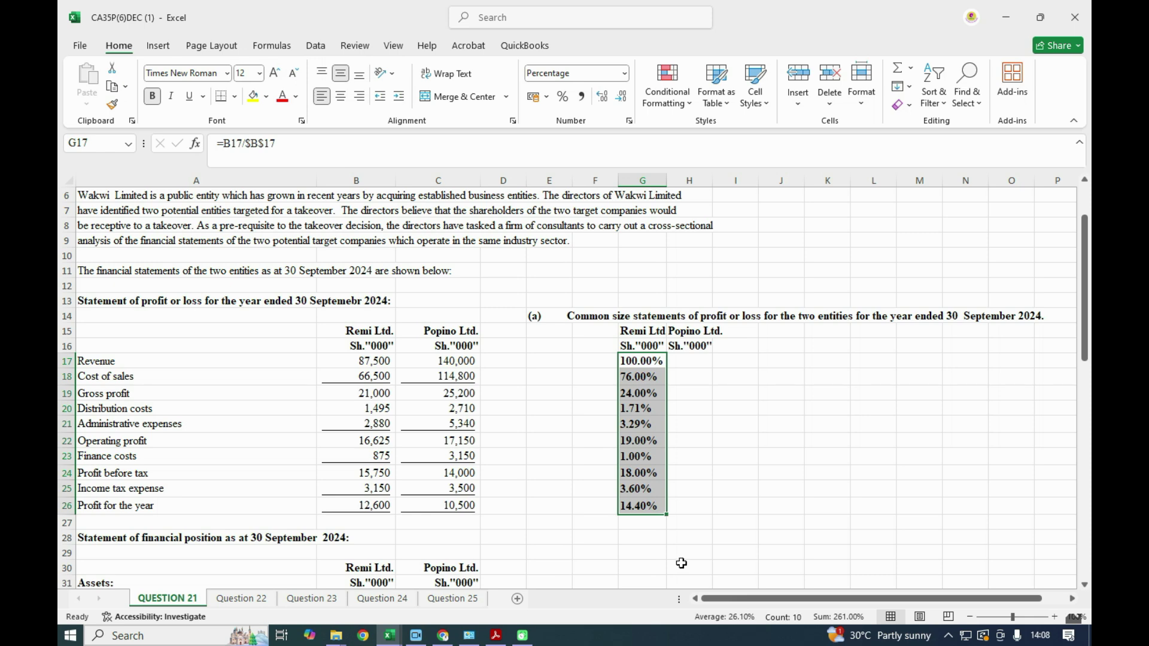
Step: Enter =C17/$C$17 in H17 and fill it down to H26 for Popino Ltd.'s common size figures
{"action": "left_click", "coordinate": [691, 365]}
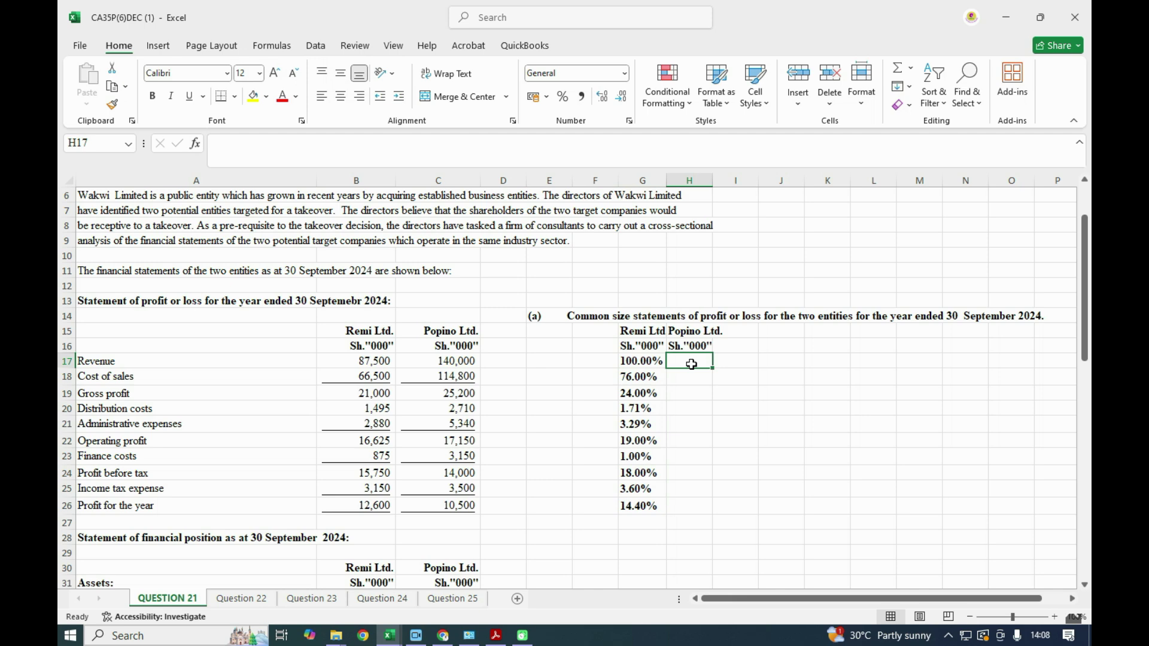
{"action": "type", "text": "="}
{"action": "left_click", "coordinate": [453, 359]}
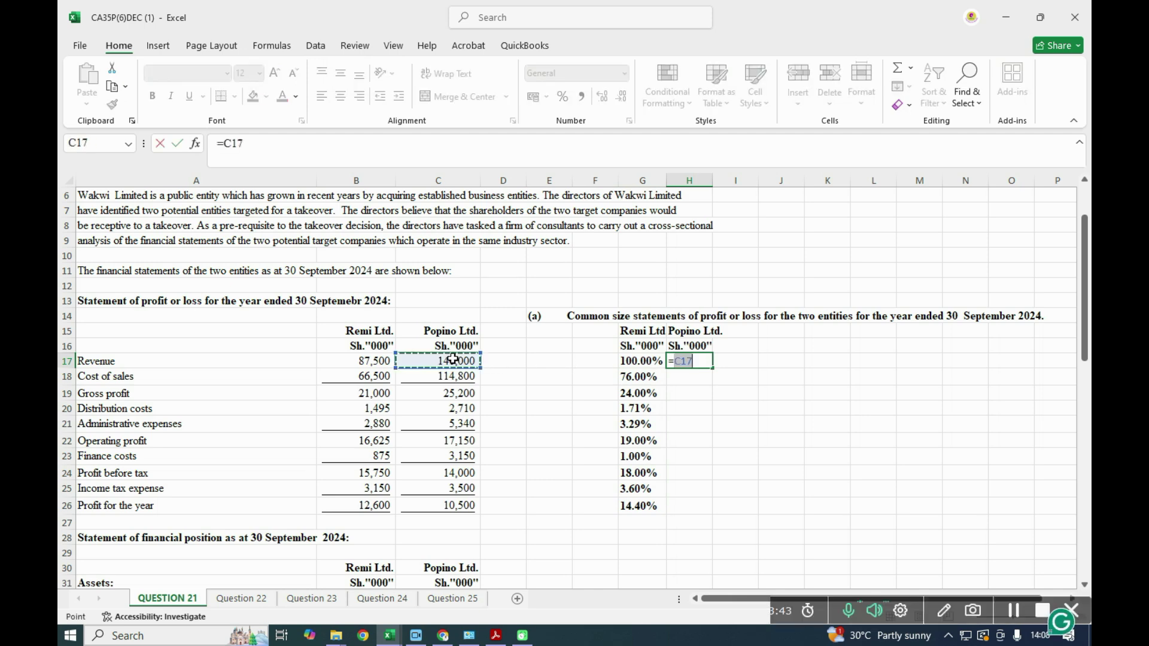
{"action": "type", "text": "/"}
{"action": "left_click", "coordinate": [453, 359]}
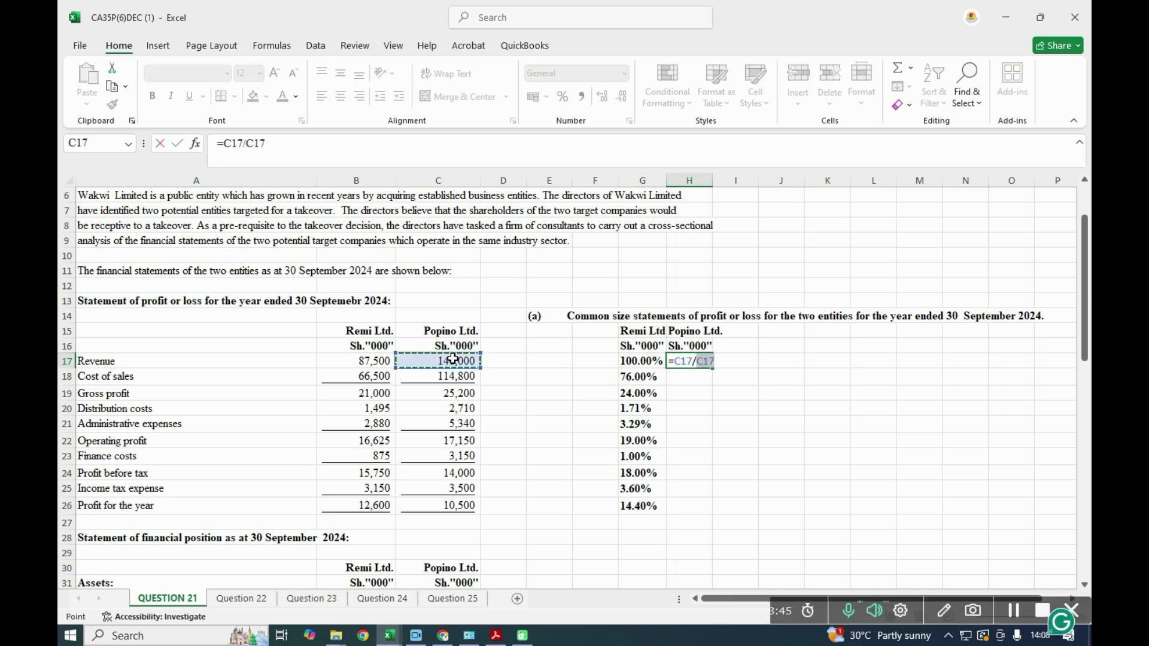
{"action": "key", "text": "Return"}
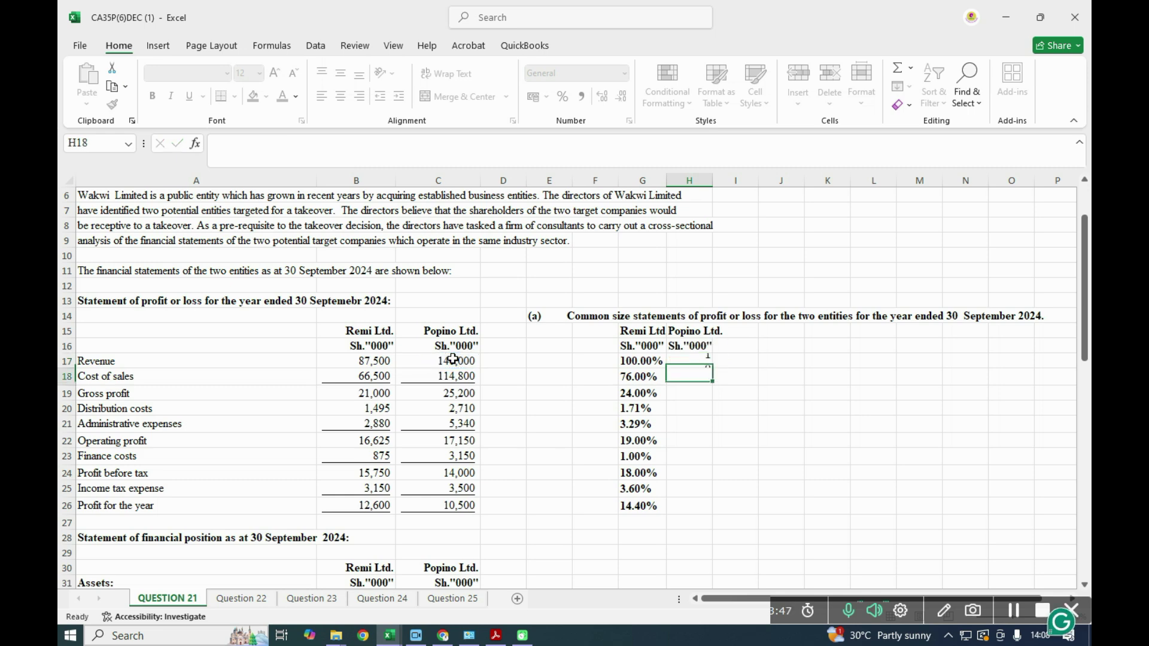
{"action": "left_click", "coordinate": [688, 361]}
{"action": "left_click_drag", "start_coordinate": [713, 368], "coordinate": [717, 512]}
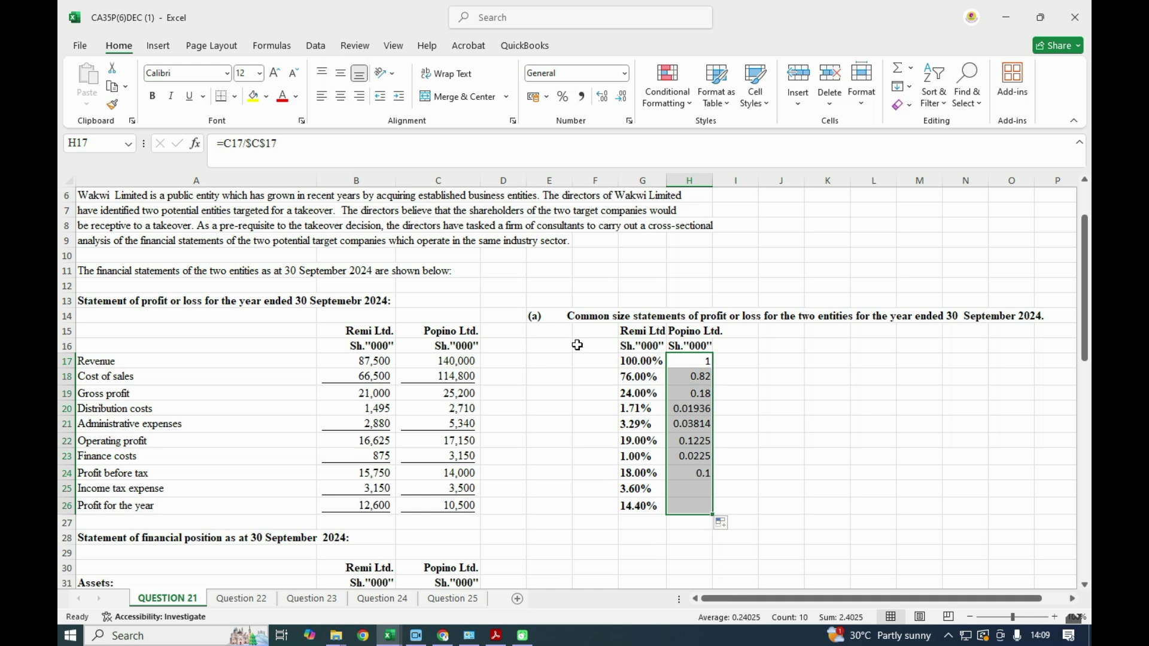
Step: Format Popino Ltd.'s common size figures in H17:H26 as percentages with two decimal places
{"action": "left_click", "coordinate": [562, 96]}
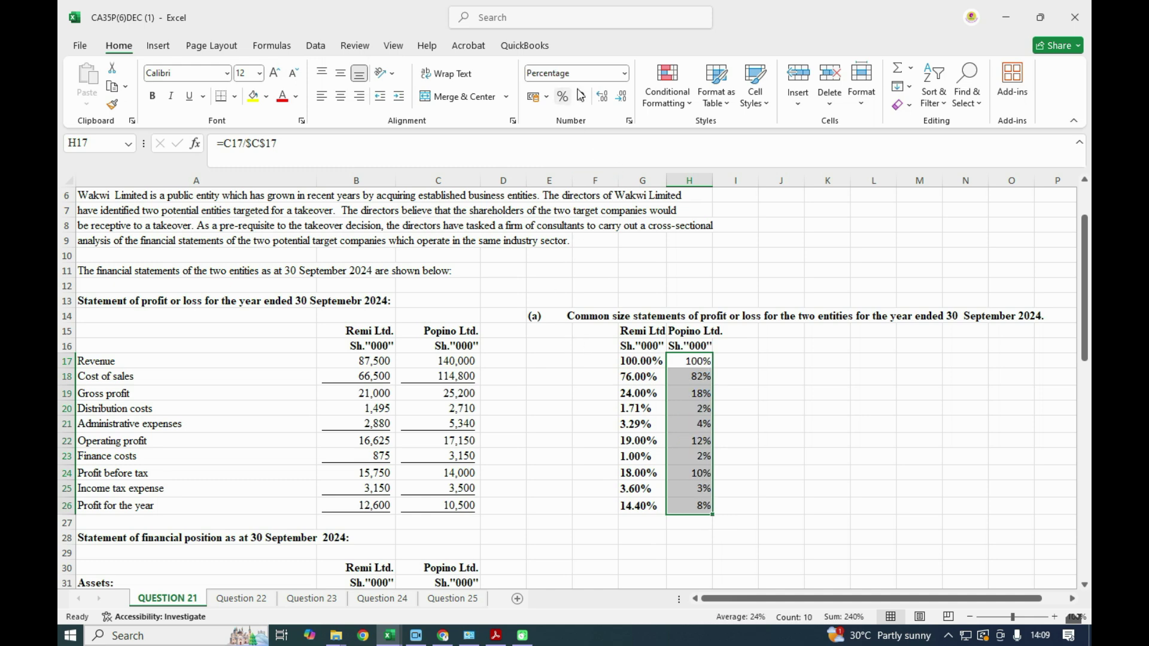
{"action": "left_click", "coordinate": [602, 97]}
{"action": "left_click", "coordinate": [602, 98]}
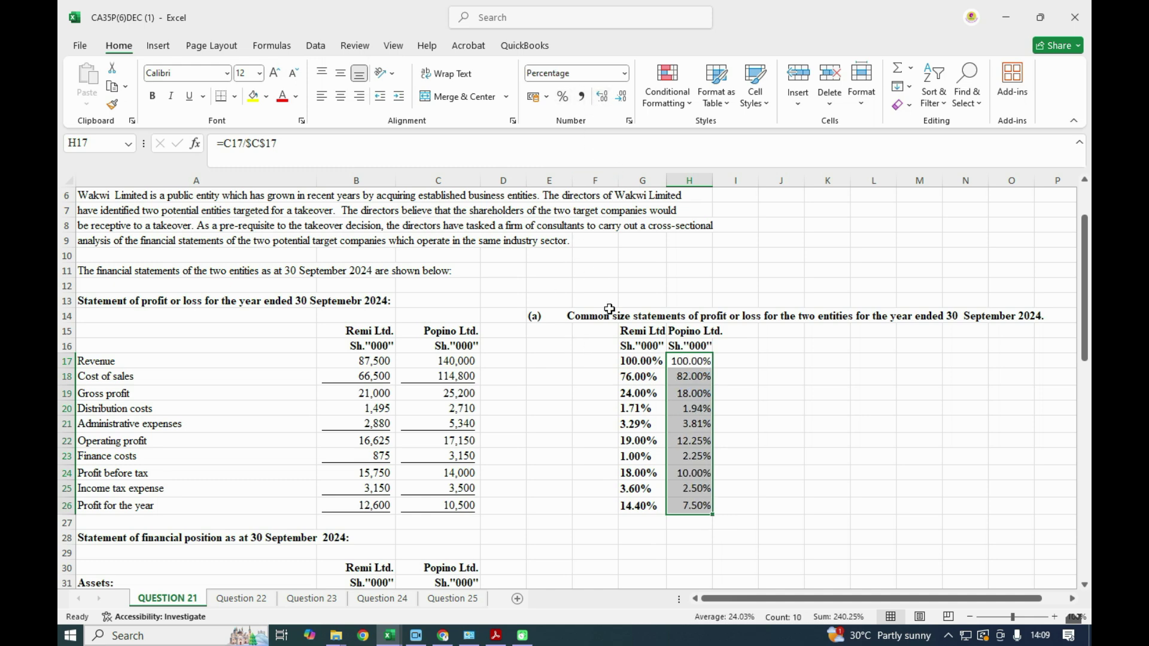
Step: Remove the bold formatting from Remi Ltd.'s percentages in G17:G26
{"action": "left_click_drag", "start_coordinate": [643, 361], "coordinate": [652, 509]}
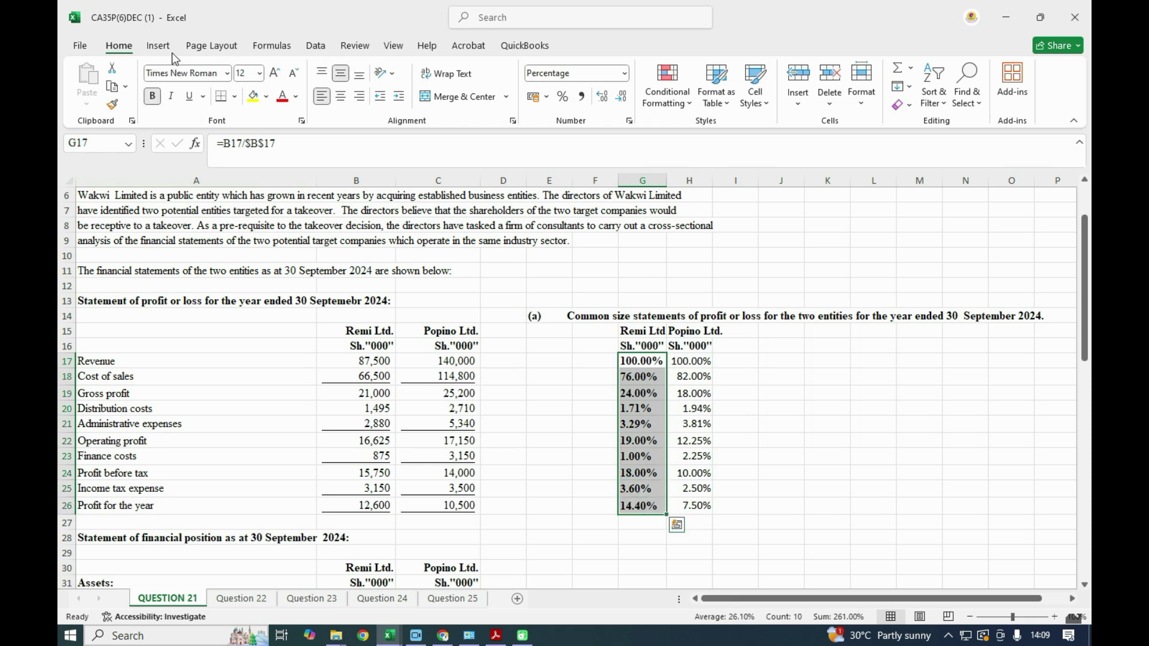
{"action": "left_click", "coordinate": [152, 96]}
{"action": "left_click", "coordinate": [796, 474]}
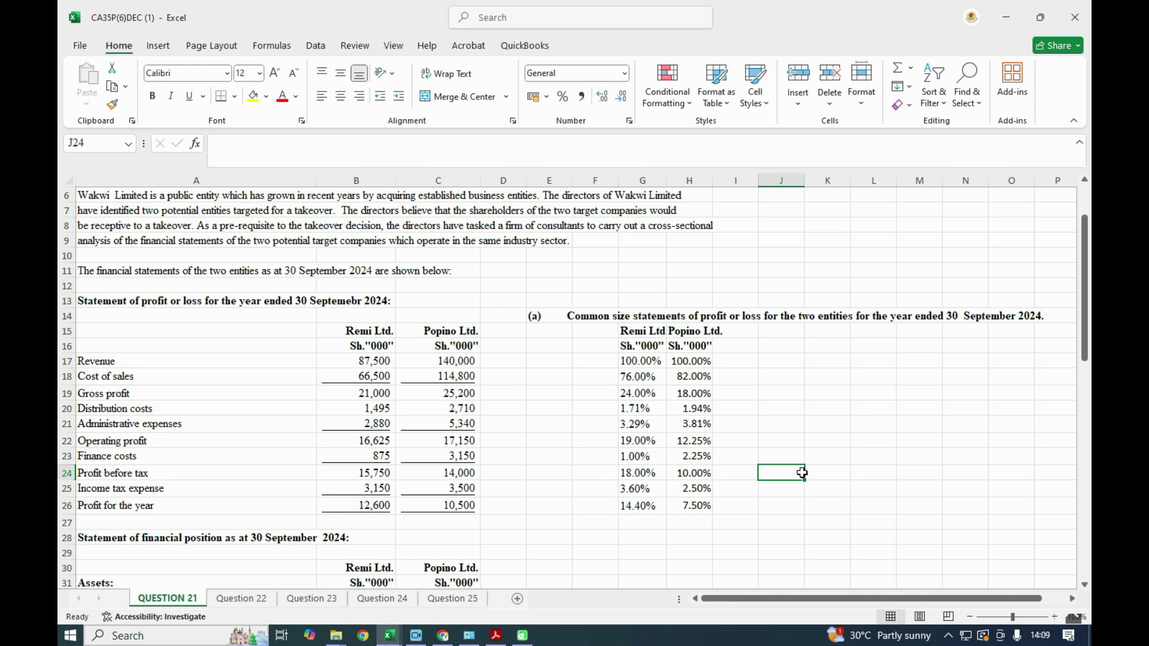
Step: Apply a thick bottom border under the Sh."000" header cells G16:H16
{"action": "scroll", "coordinate": [803, 474], "scroll_direction": "down", "scroll_amount": 1}
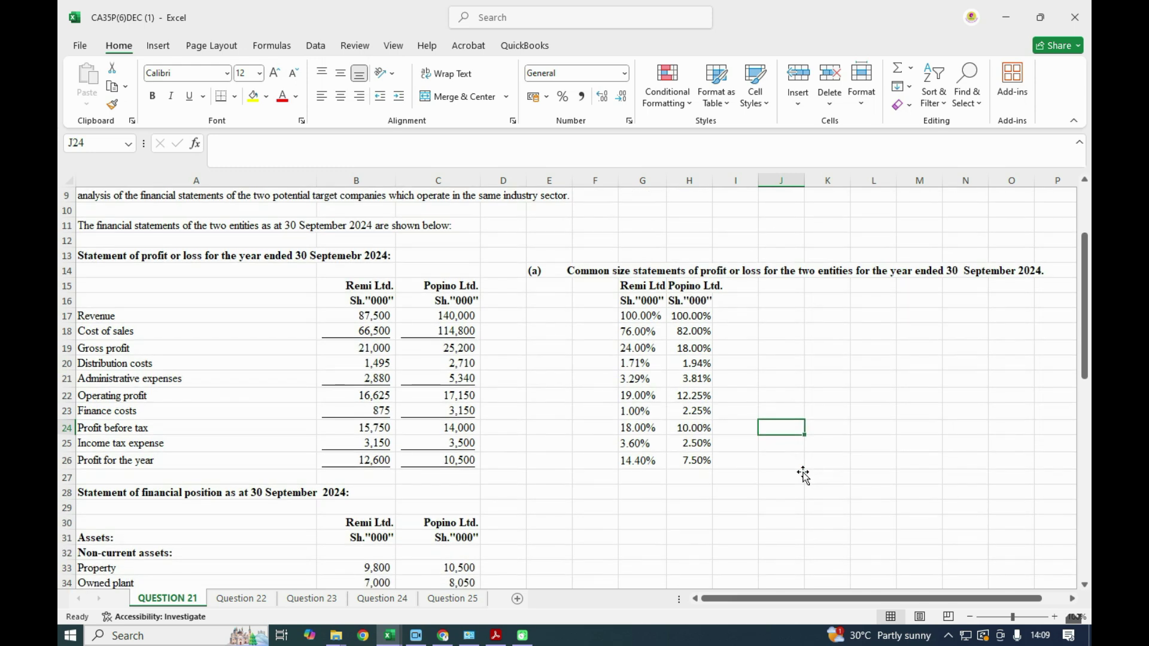
{"action": "left_click_drag", "start_coordinate": [640, 300], "coordinate": [665, 307]}
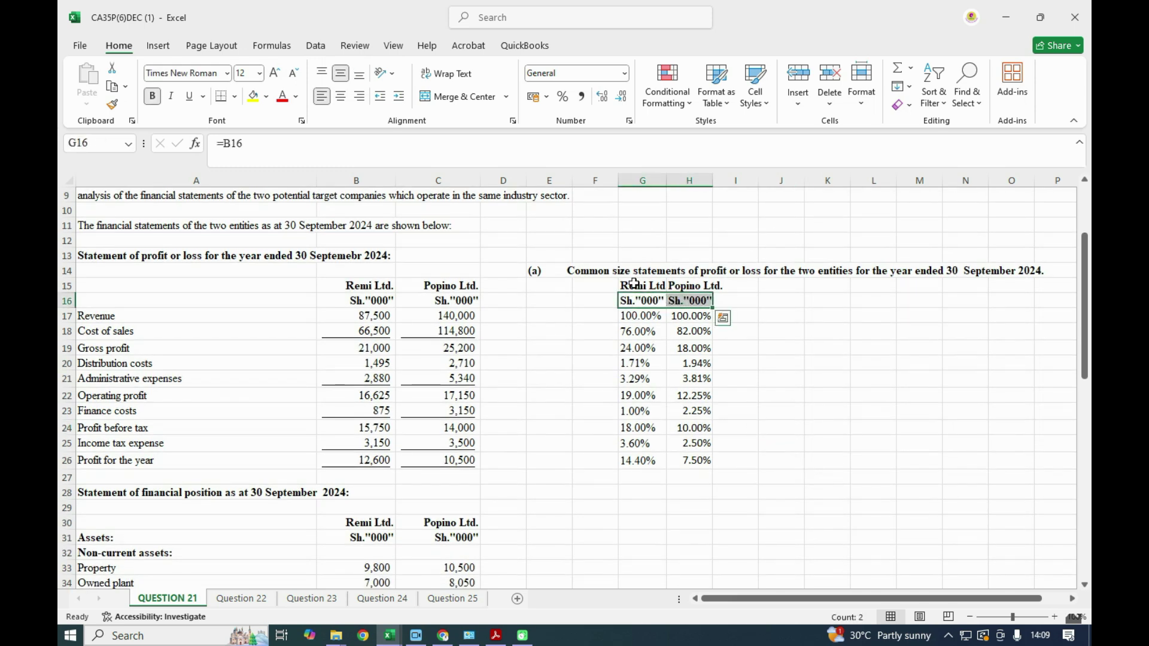
{"action": "left_click", "coordinate": [235, 98]}
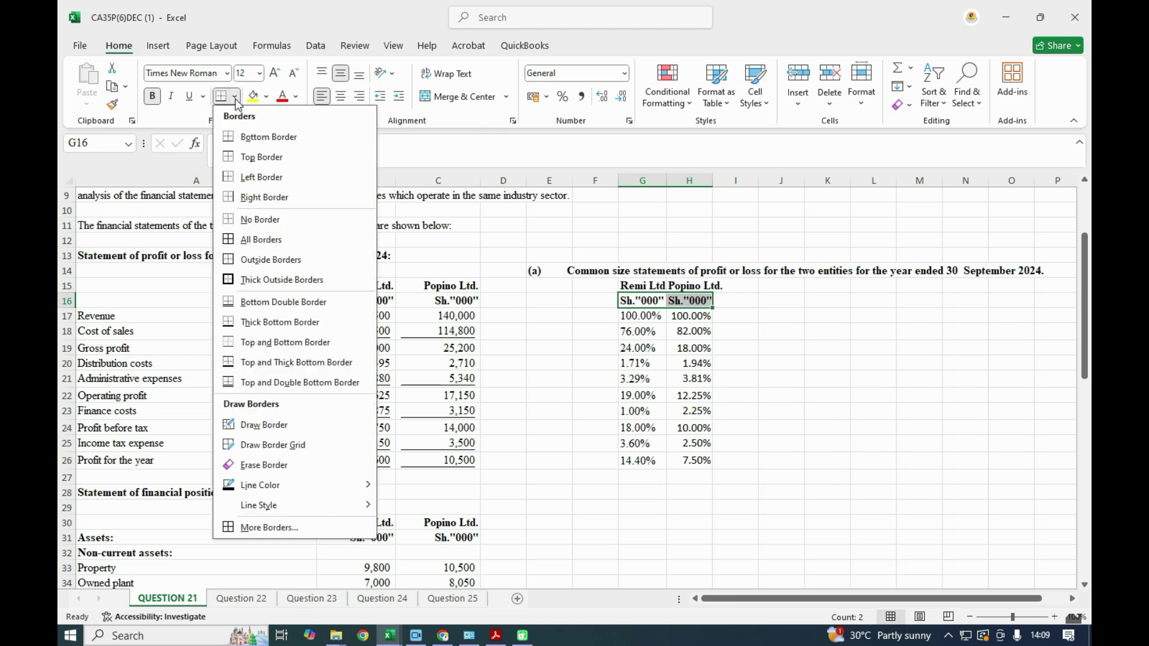
{"action": "left_click", "coordinate": [280, 322]}
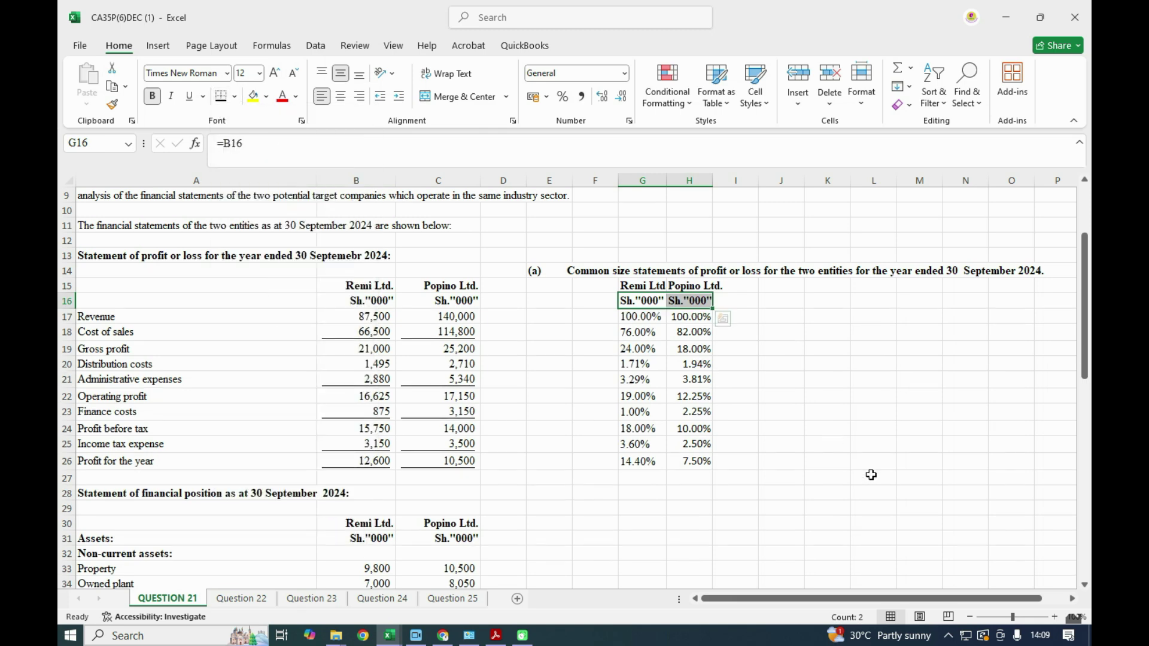
{"action": "left_click", "coordinate": [872, 479]}
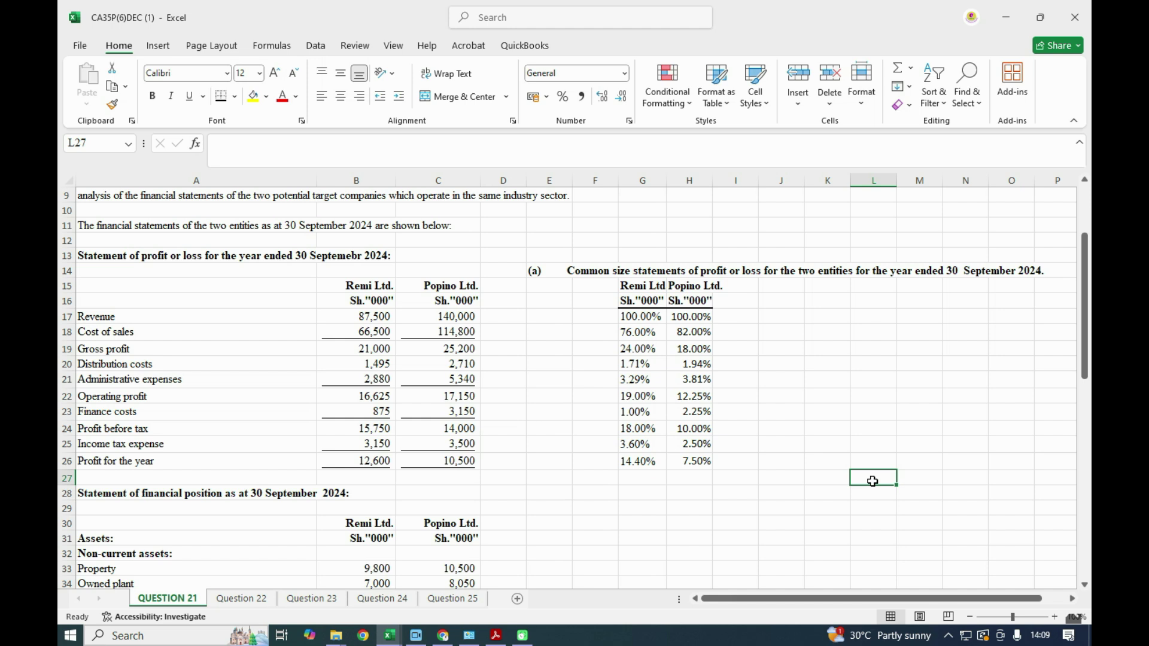
Step: Apply a top border to the gross profit percentages in G19:H19
{"action": "left_click_drag", "start_coordinate": [626, 349], "coordinate": [679, 353]}
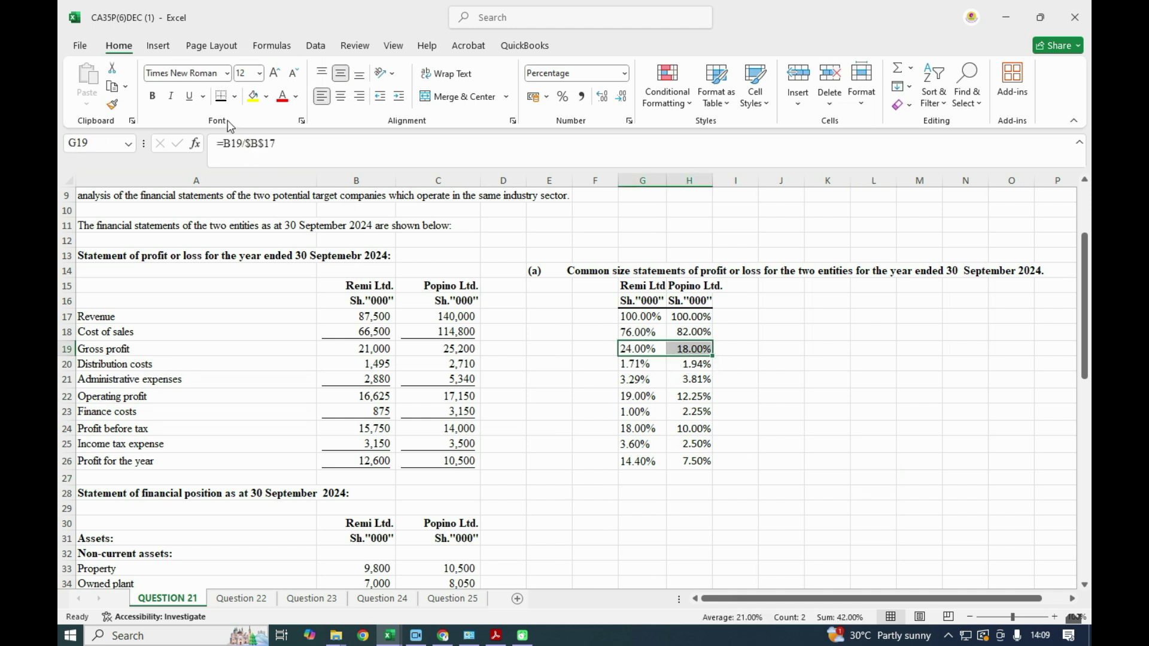
{"action": "left_click", "coordinate": [234, 97]}
{"action": "left_click", "coordinate": [266, 157]}
{"action": "left_click", "coordinate": [776, 434]}
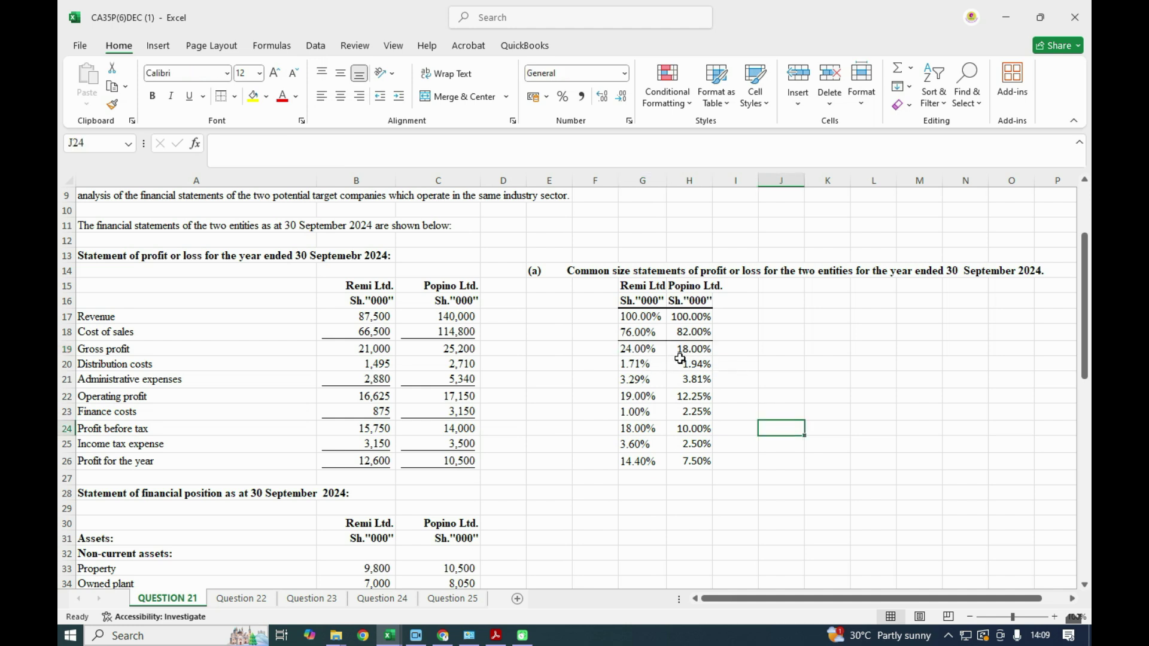
Step: Apply a top and thick bottom border to the profit for the year percentages in G26:H26
{"action": "left_click_drag", "start_coordinate": [636, 461], "coordinate": [685, 459]}
{"action": "left_click", "coordinate": [234, 97]}
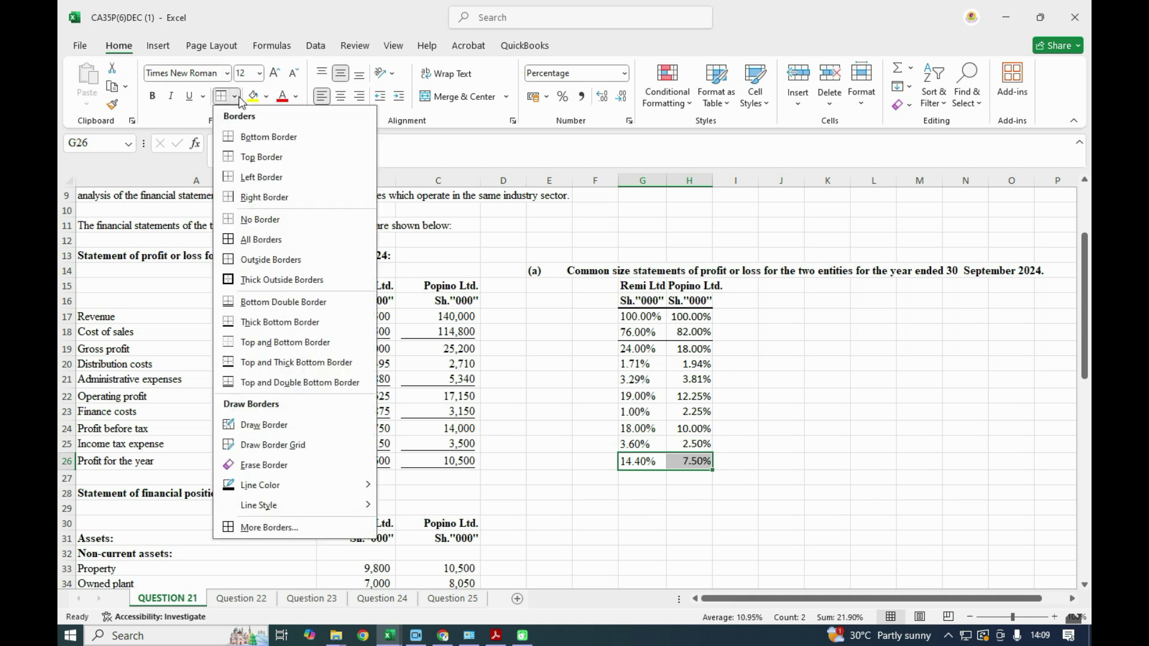
{"action": "left_click", "coordinate": [267, 363]}
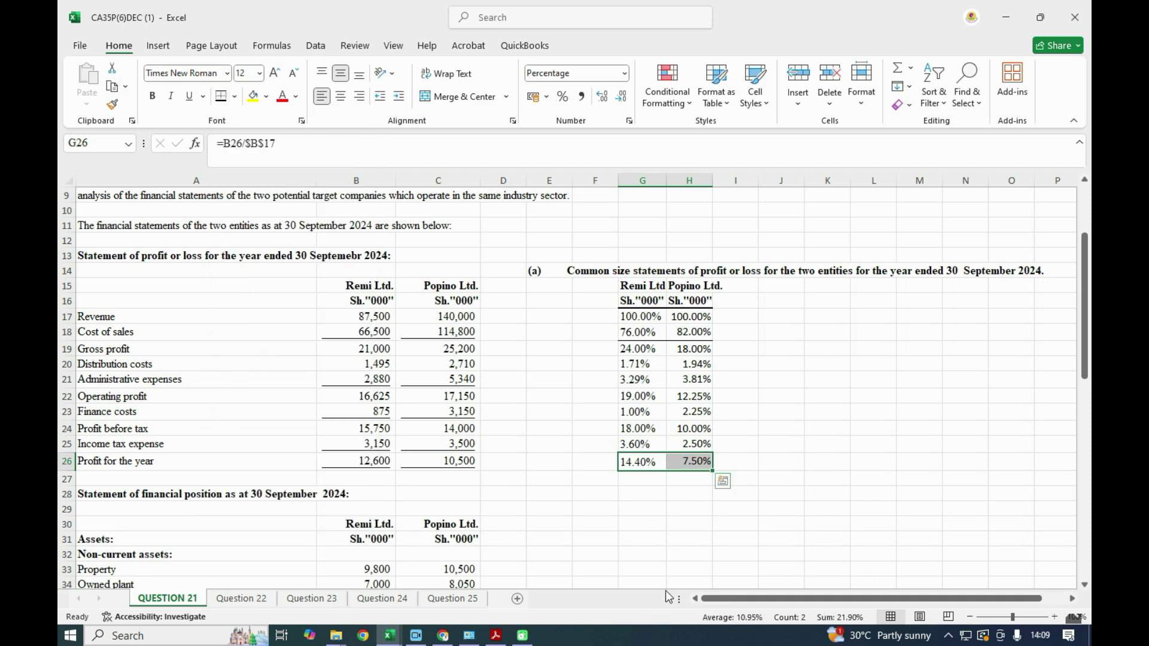
{"action": "left_click", "coordinate": [688, 538]}
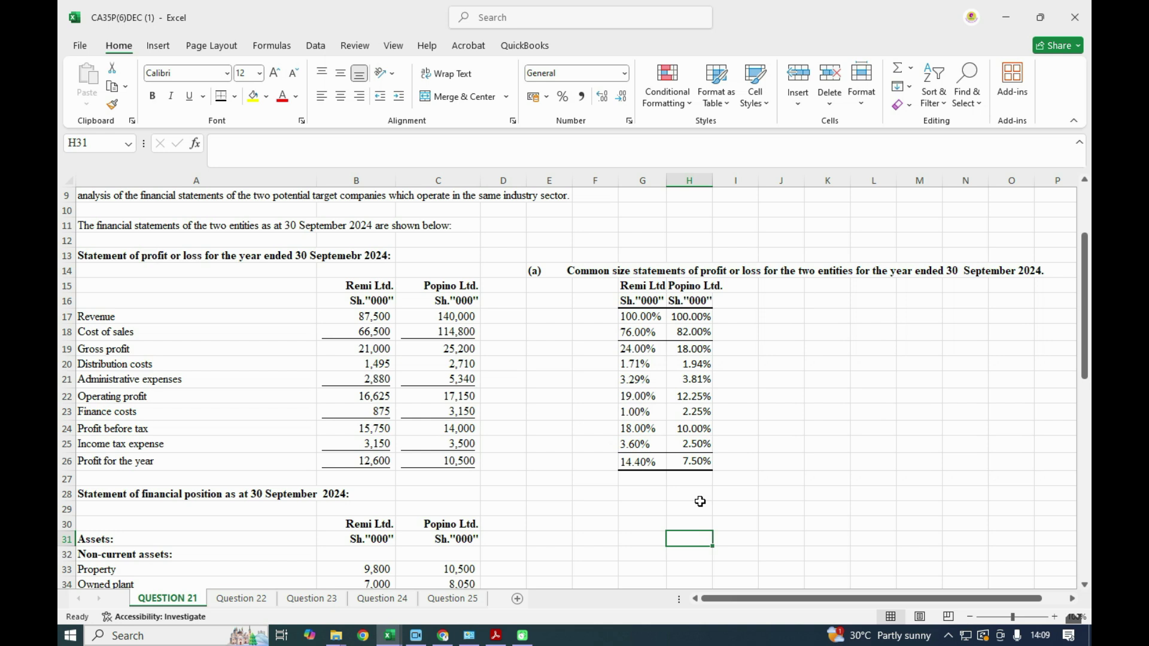
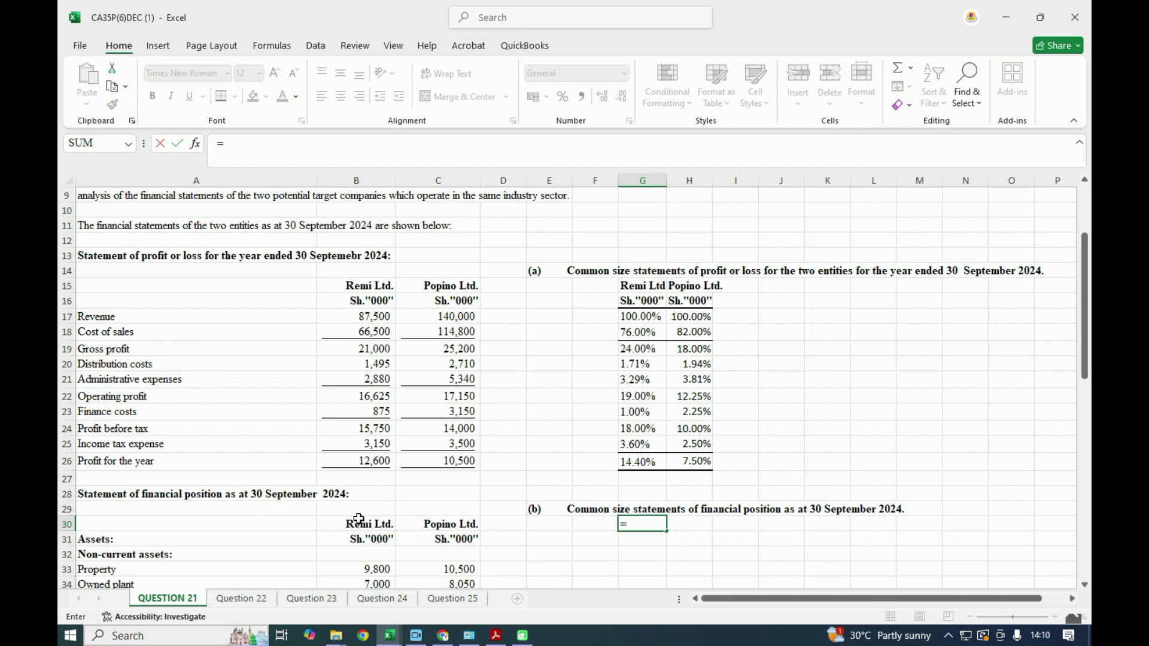
Step: Enter =B30 in G30 and fill it across G30:H31 to bring in the company and Sh."000" headers
{"action": "key", "text": "Return"}
{"action": "left_click", "coordinate": [656, 526]}
{"action": "left_click_drag", "start_coordinate": [668, 531], "coordinate": [714, 545]}
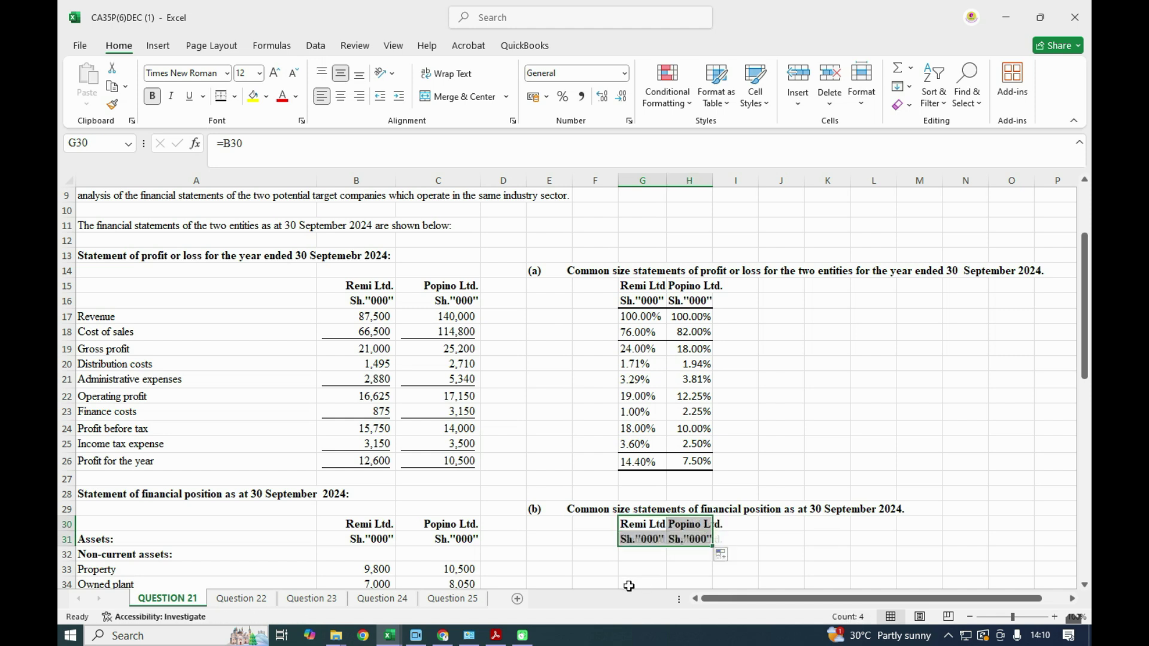
{"action": "left_click_drag", "start_coordinate": [622, 543], "coordinate": [702, 539]}
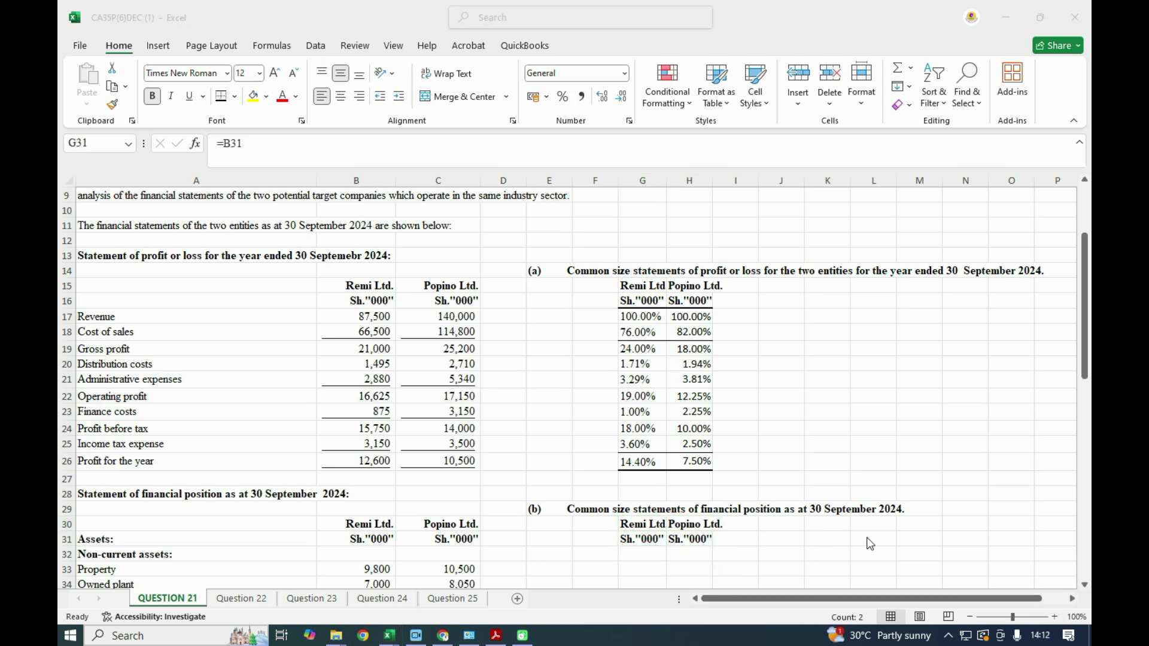
Step: Enter =B33/$B$41 in G33 and fill it down to G55 for Remi Ltd.'s common size financial position
{"action": "scroll", "coordinate": [773, 484], "scroll_direction": "down", "scroll_amount": 3}
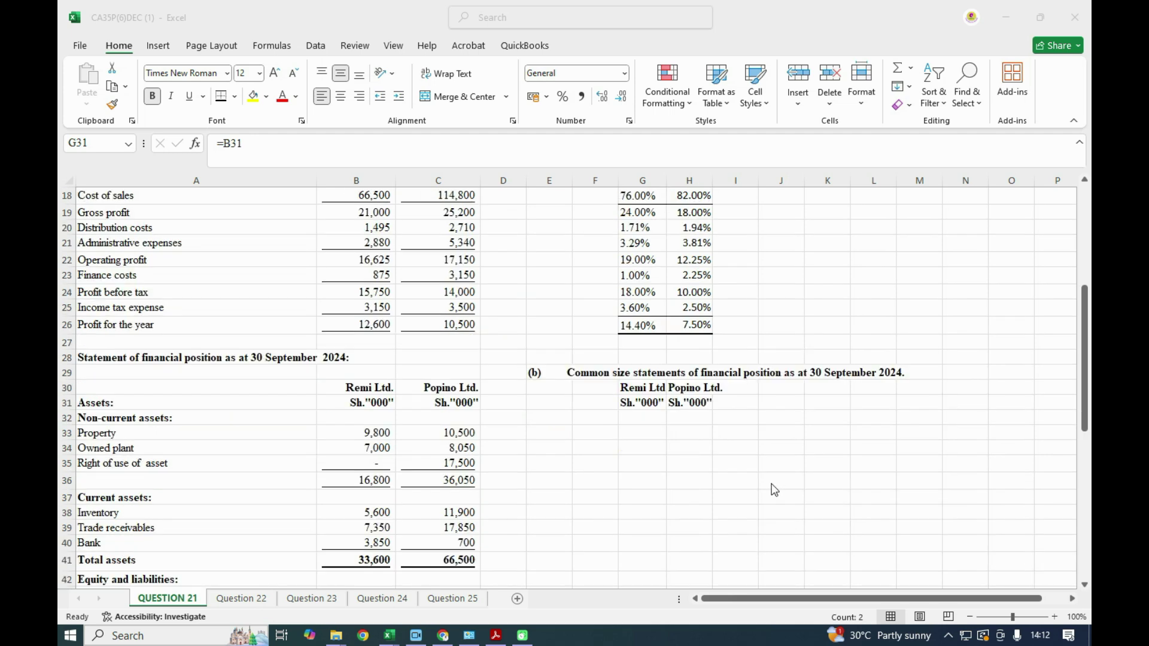
{"action": "scroll", "coordinate": [773, 490], "scroll_direction": "down", "scroll_amount": 1}
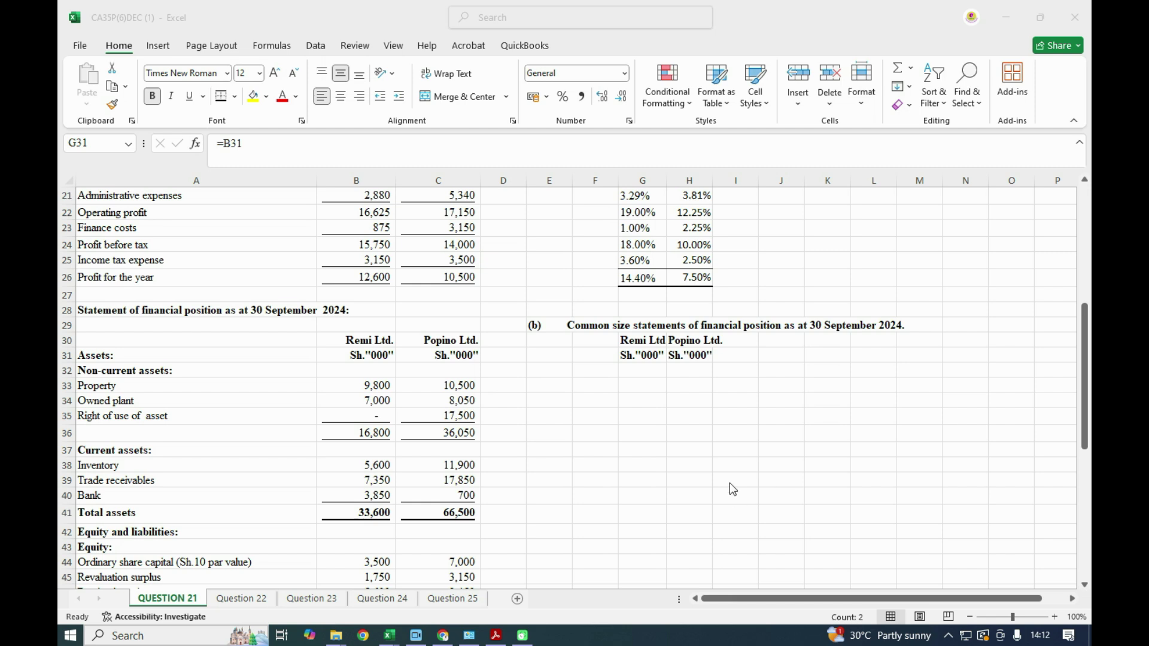
{"action": "left_click", "coordinate": [652, 383]}
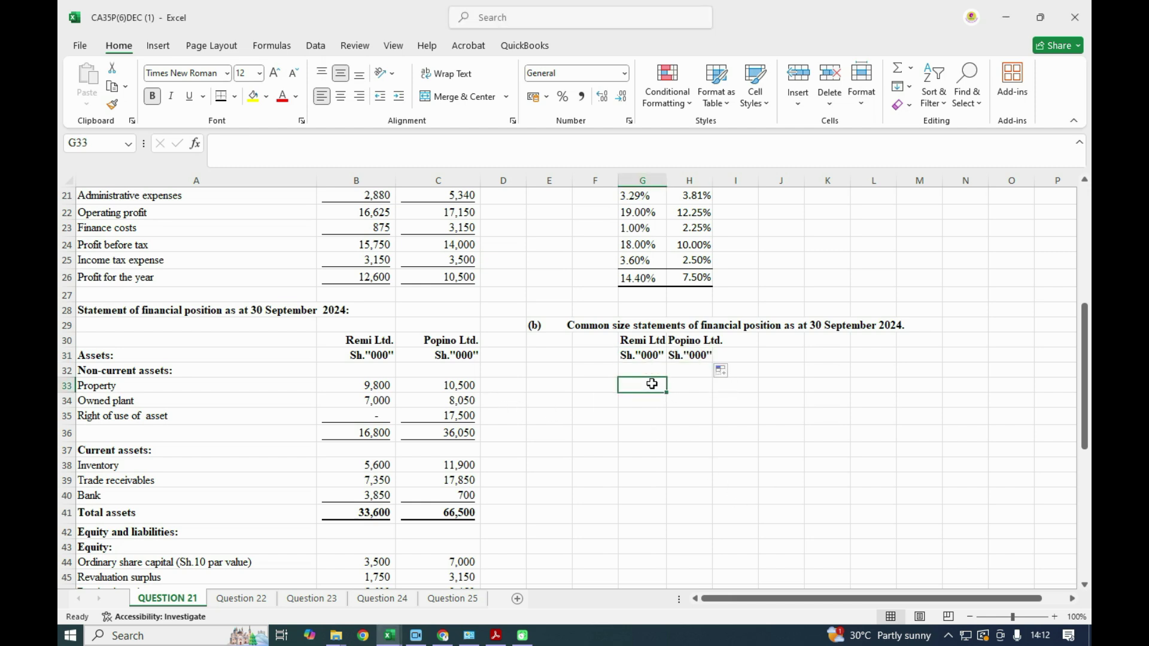
{"action": "type", "text": "="}
{"action": "left_click", "coordinate": [378, 387]}
{"action": "type", "text": "/"}
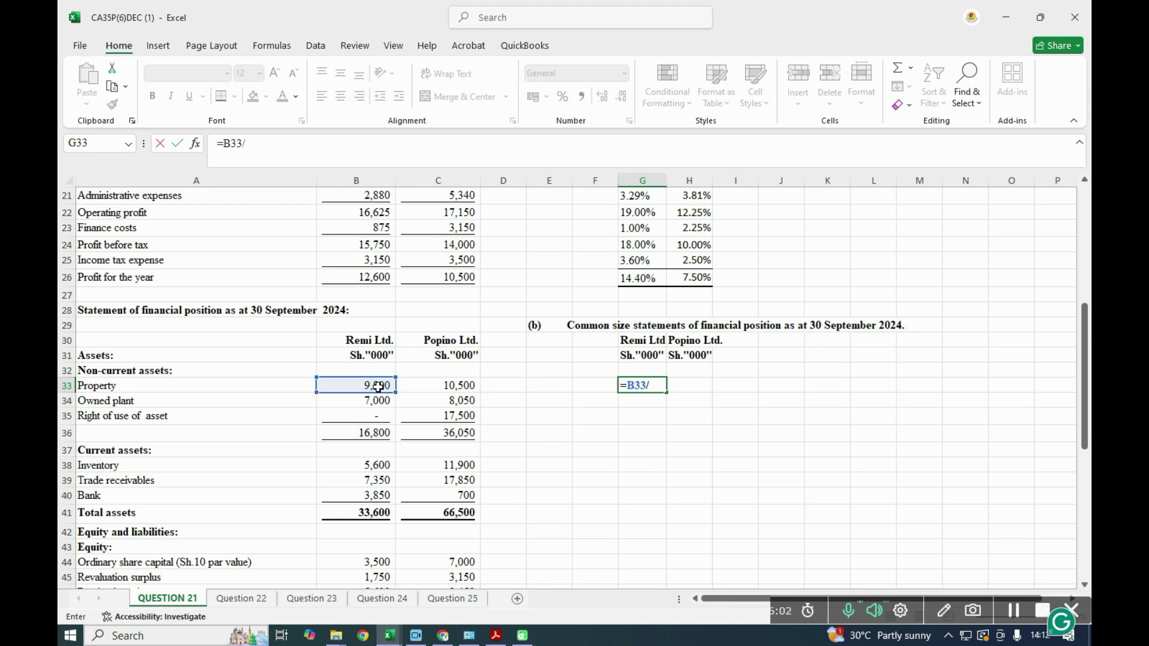
{"action": "left_click", "coordinate": [377, 515]}
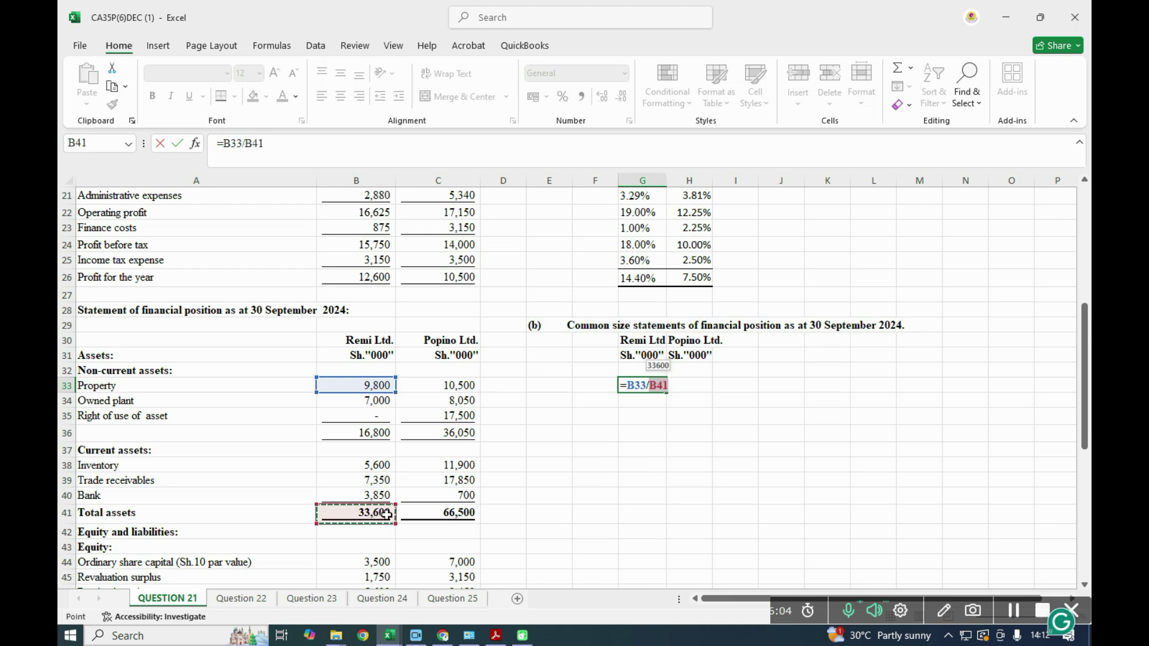
{"action": "key", "text": "Return"}
{"action": "scroll", "coordinate": [586, 513], "scroll_direction": "down", "scroll_amount": 1}
{"action": "left_click", "coordinate": [643, 335]}
{"action": "left_click_drag", "start_coordinate": [666, 341], "coordinate": [659, 439]}
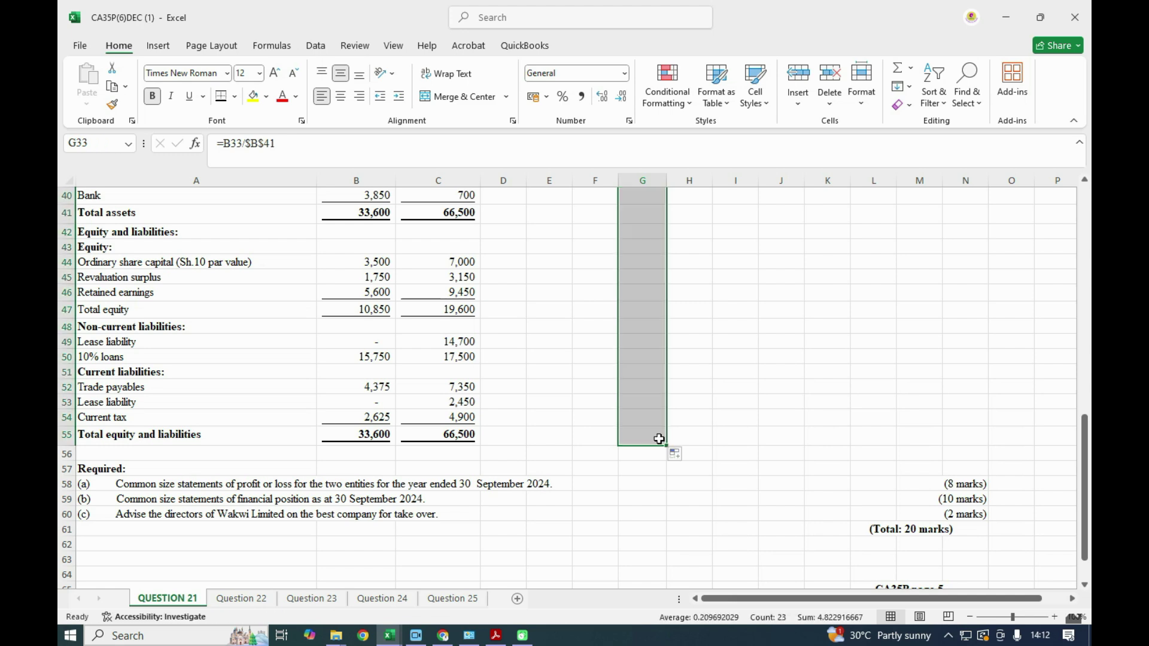
Step: Remove the bold from Remi Ltd.'s figures in G33:G55 and format them as percentages with two decimal places
{"action": "left_click", "coordinate": [152, 95]}
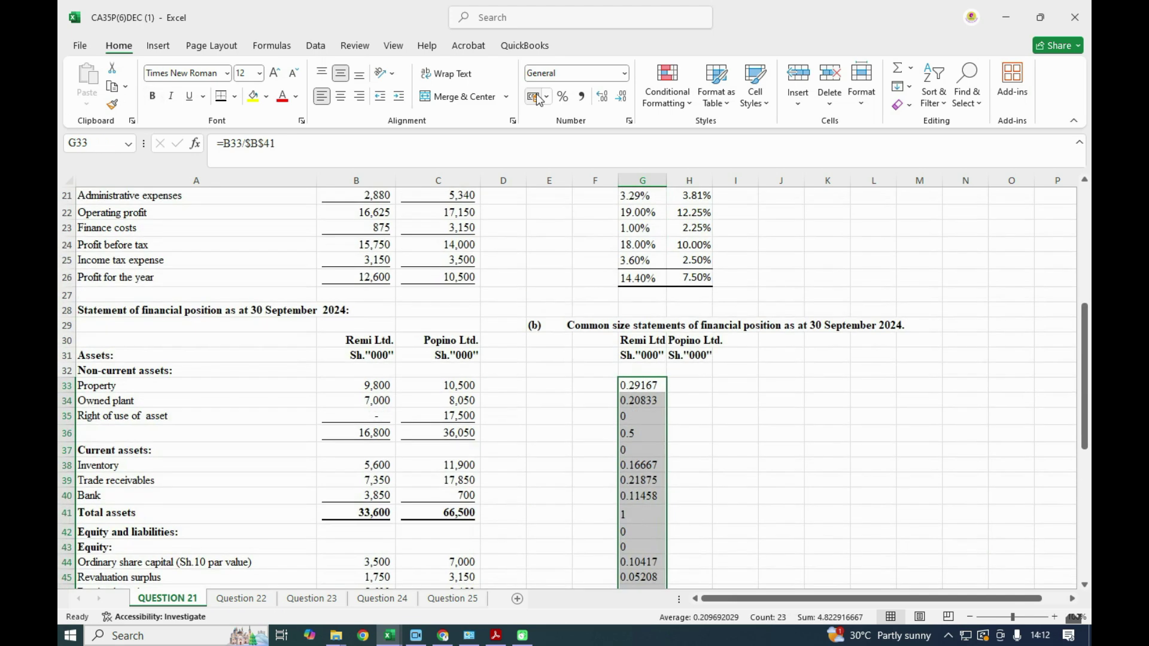
{"action": "left_click", "coordinate": [563, 97]}
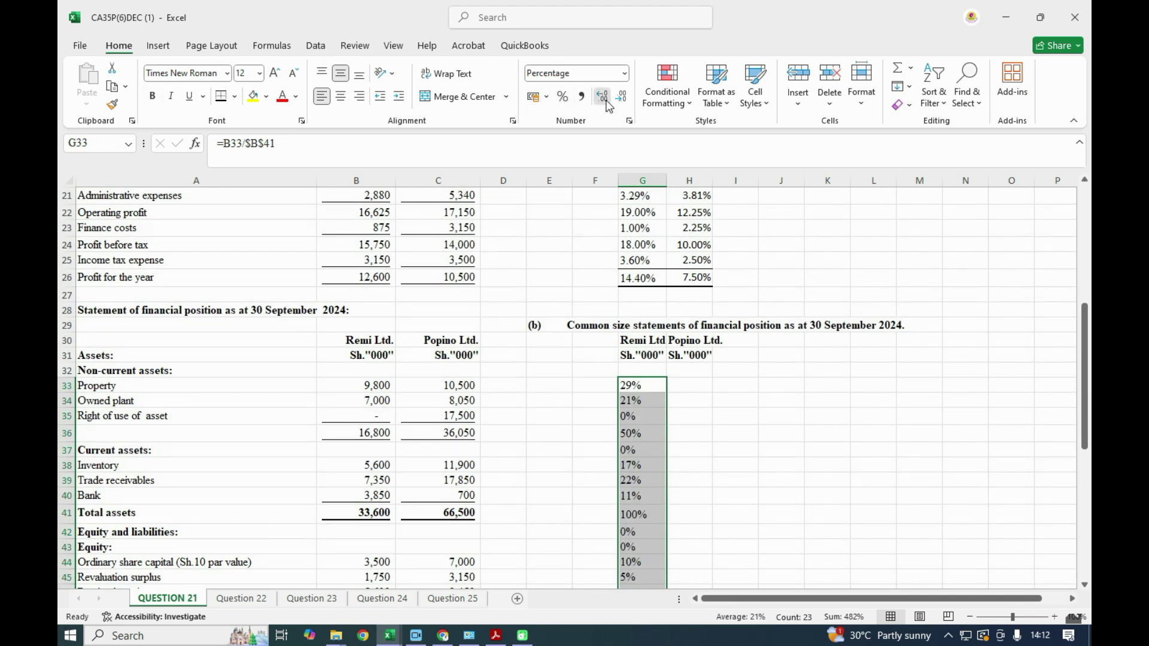
{"action": "left_click", "coordinate": [606, 101]}
{"action": "left_click", "coordinate": [606, 101]}
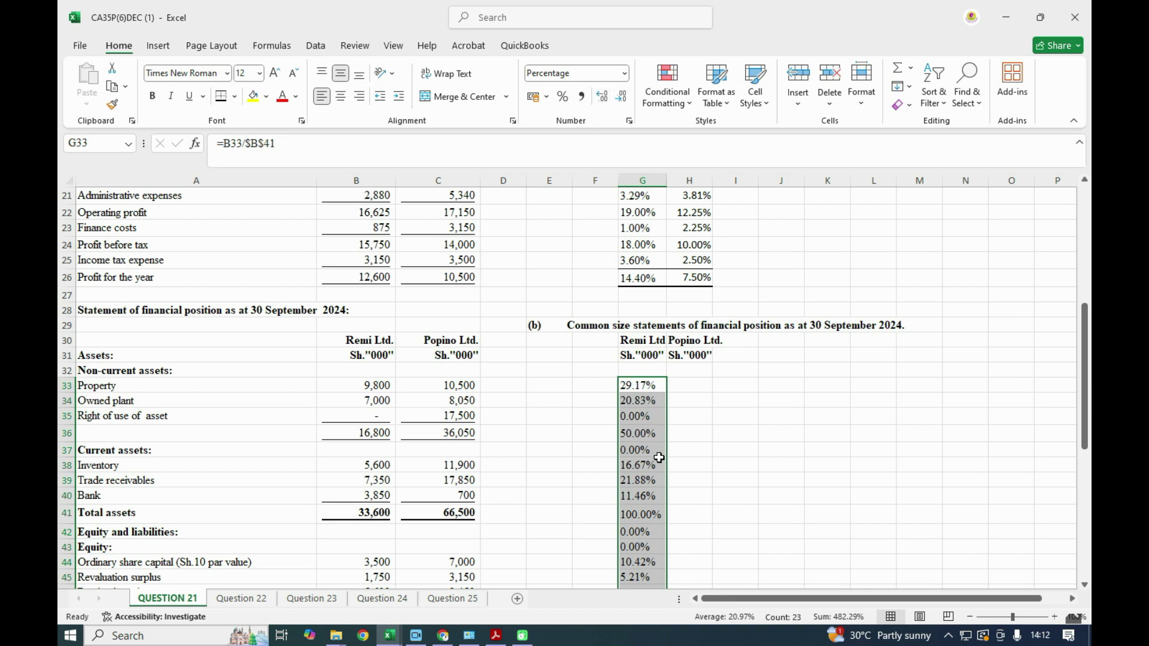
Step: Enter =C33/$C$41 in H33 and fill it down to H55 for Popino Ltd.'s common size financial position
{"action": "left_click", "coordinate": [689, 383]}
{"action": "type", "text": "="}
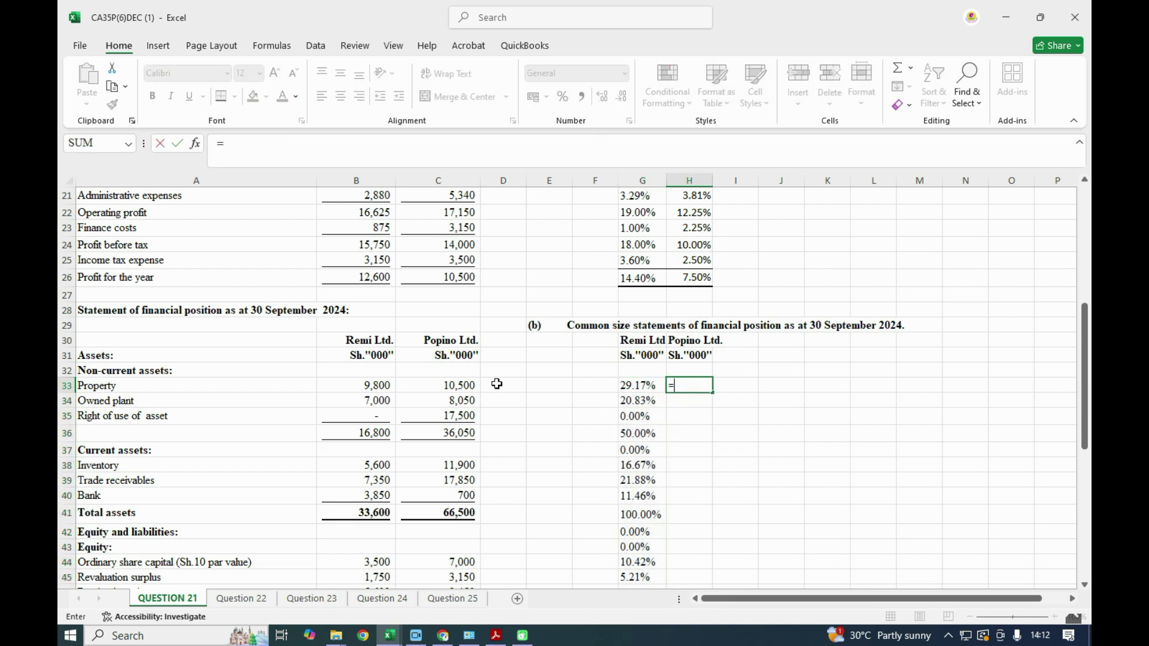
{"action": "left_click", "coordinate": [454, 383]}
{"action": "type", "text": "/"}
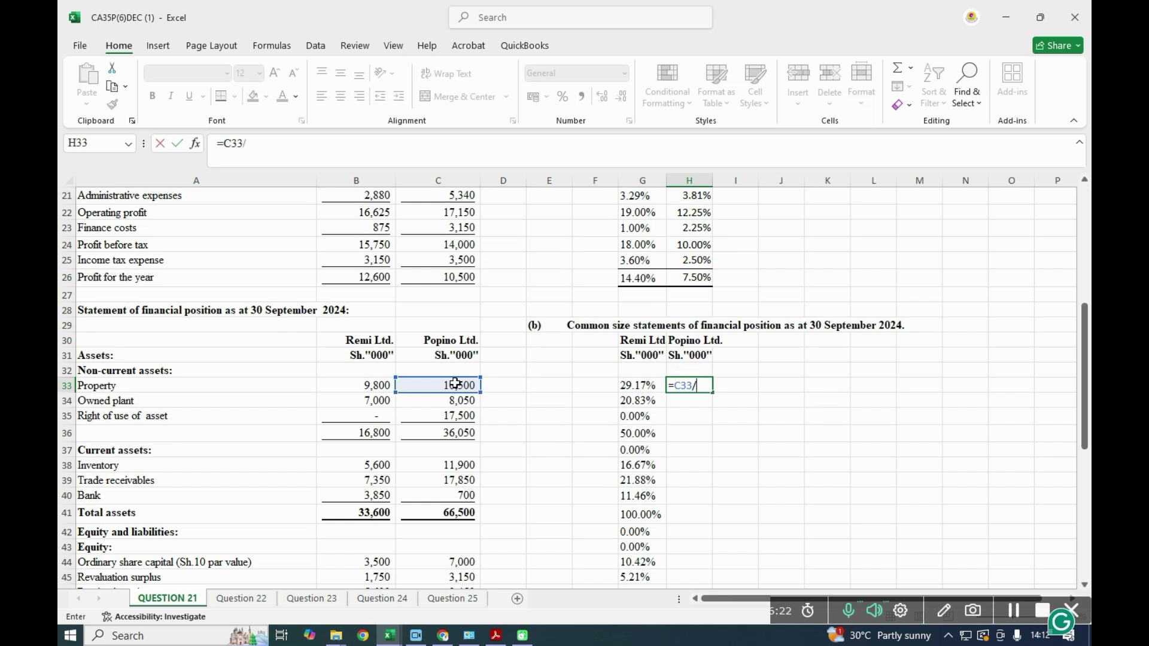
{"action": "left_click", "coordinate": [460, 516]}
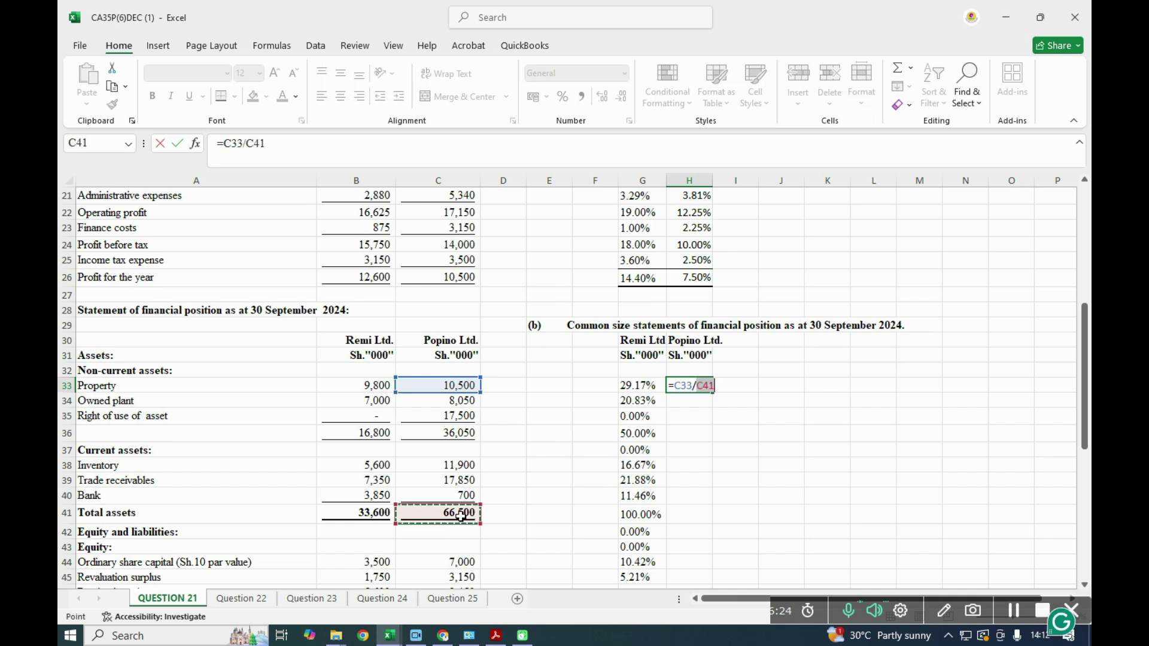
{"action": "key", "text": "F4"}
{"action": "key", "text": "Return"}
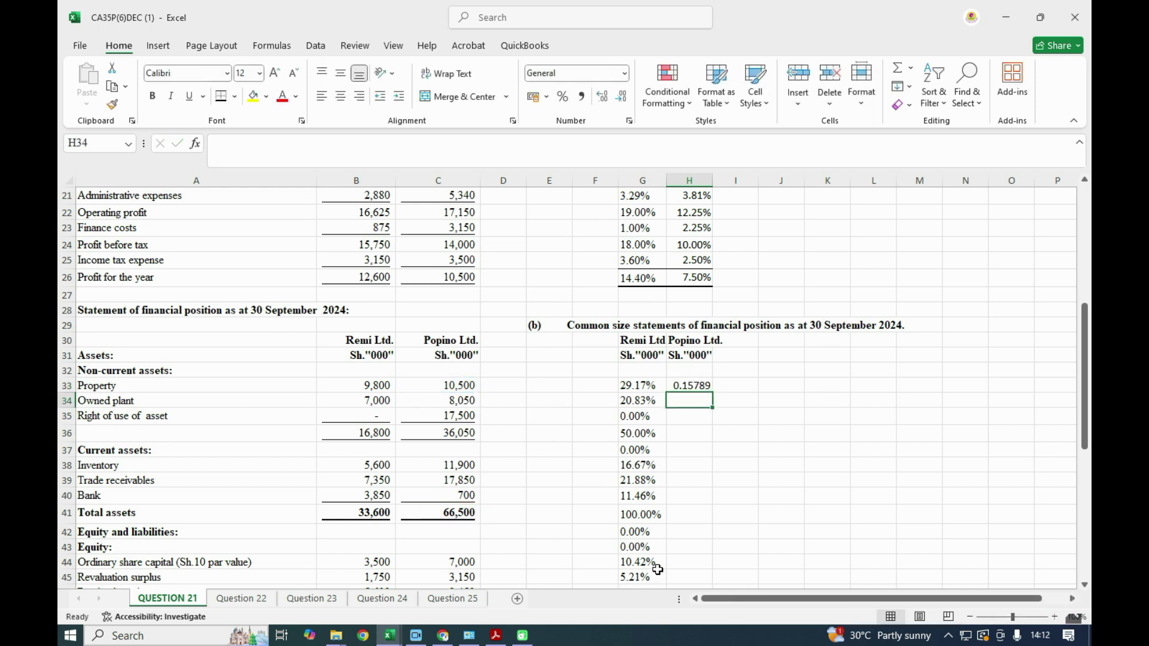
{"action": "left_click", "coordinate": [694, 386]}
{"action": "left_click_drag", "start_coordinate": [712, 392], "coordinate": [706, 547]}
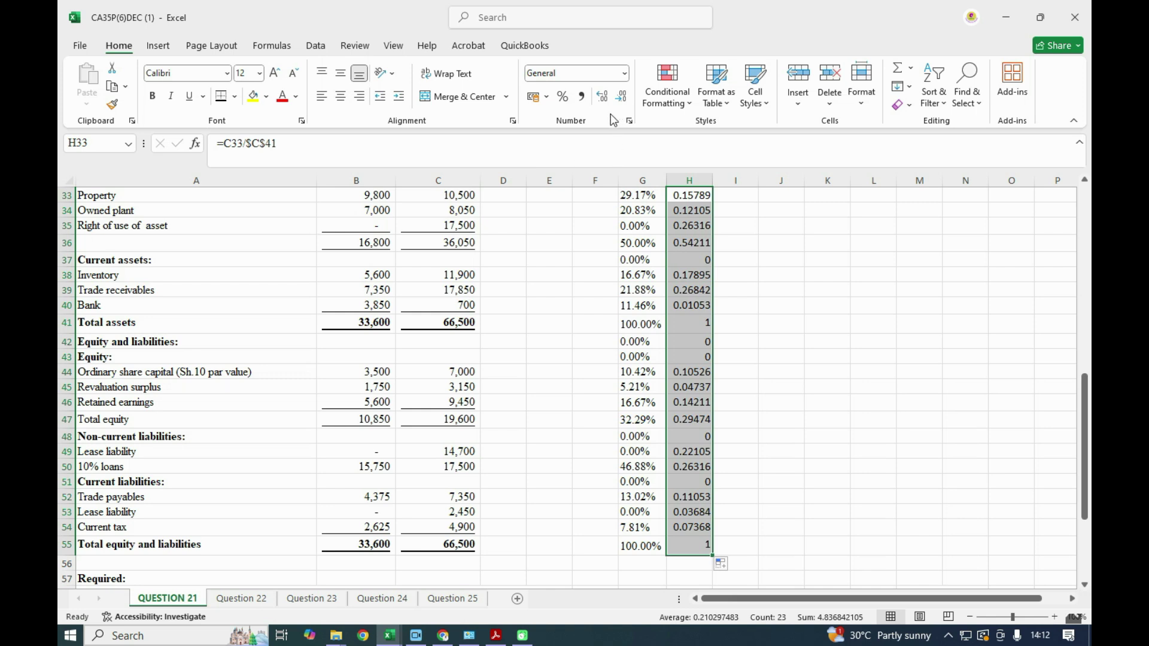
Step: Format Popino Ltd.'s common size figures in H33:H55 as percentages with two decimal places
{"action": "left_click", "coordinate": [562, 97]}
{"action": "left_click", "coordinate": [602, 97]}
{"action": "left_click", "coordinate": [601, 98]}
Step: Apply a top and thick bottom border to the total assets and total equity and liabilities percentages, G41:H41 and G55:H55
{"action": "left_click_drag", "start_coordinate": [636, 323], "coordinate": [689, 324]}
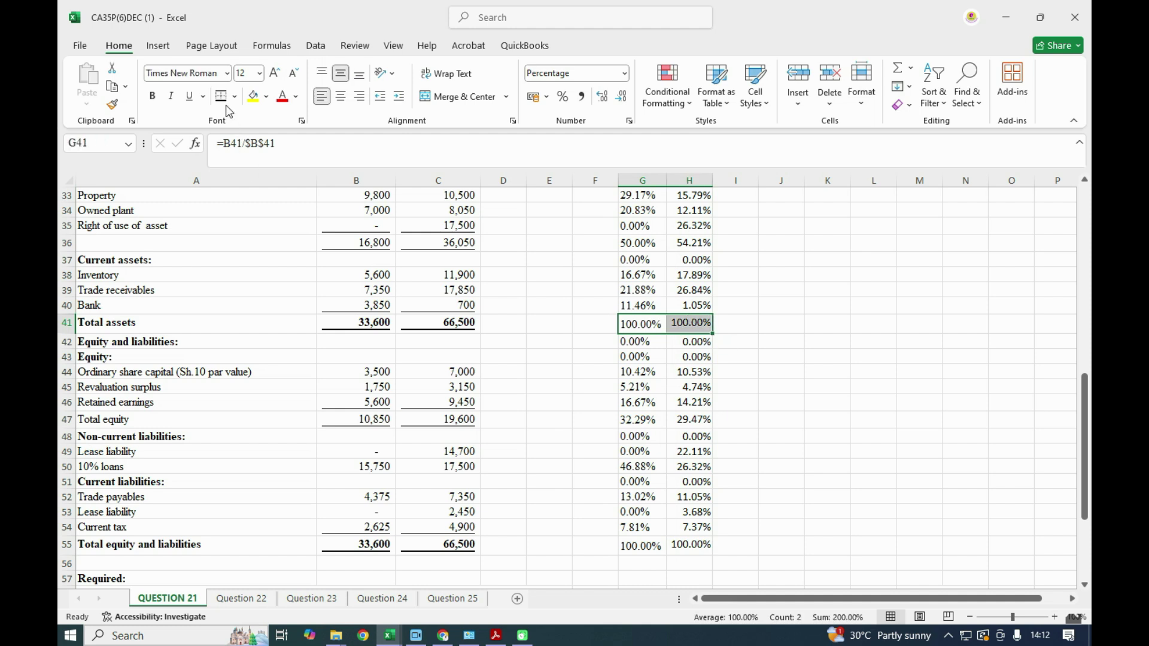
{"action": "left_click_drag", "start_coordinate": [619, 548], "coordinate": [688, 546]}
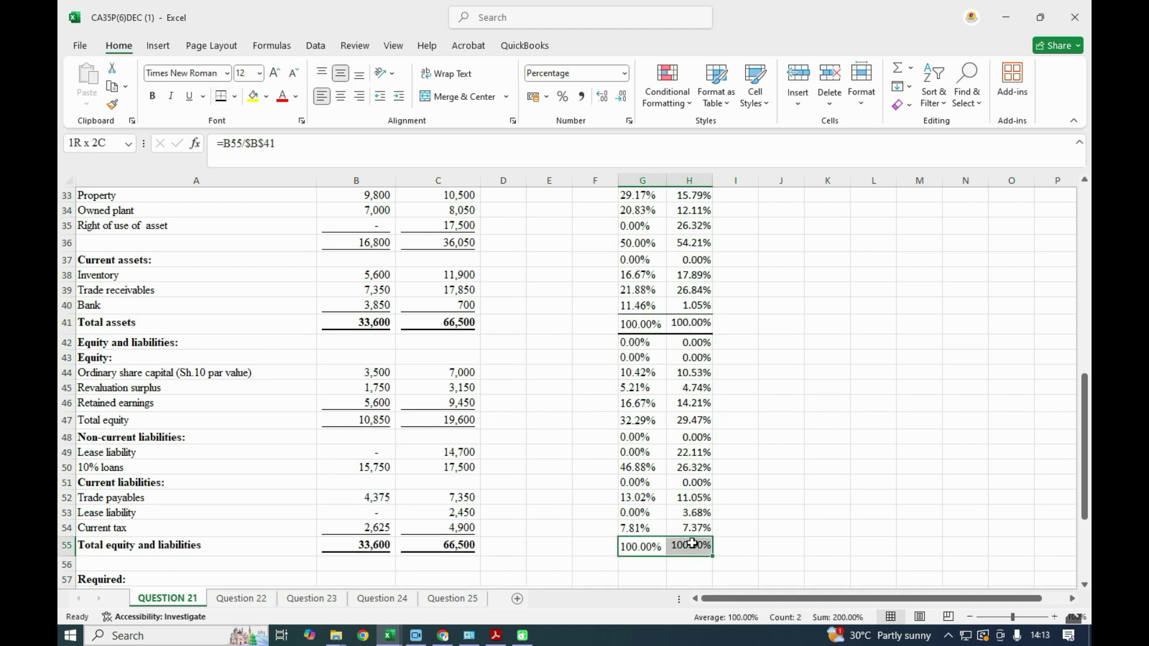
{"action": "left_click", "coordinate": [222, 96]}
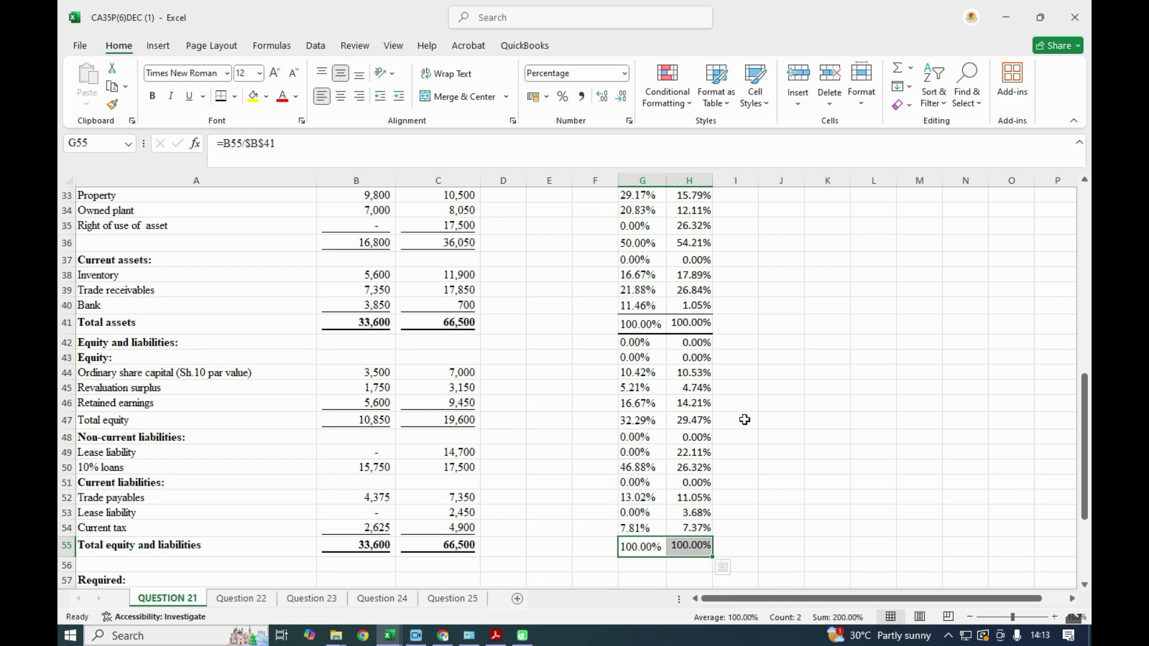
Step: Apply bottom and top borders to the total equity percentages in G47:H47
{"action": "left_click_drag", "start_coordinate": [627, 419], "coordinate": [705, 420]}
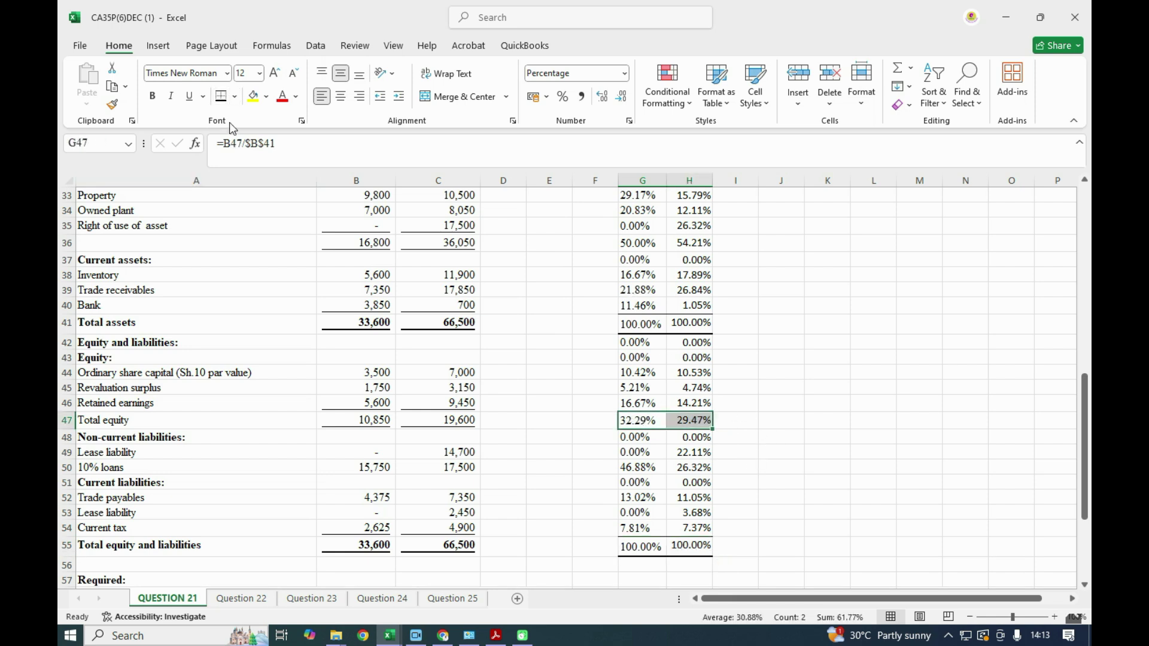
{"action": "left_click", "coordinate": [234, 97]}
{"action": "left_click", "coordinate": [251, 137]}
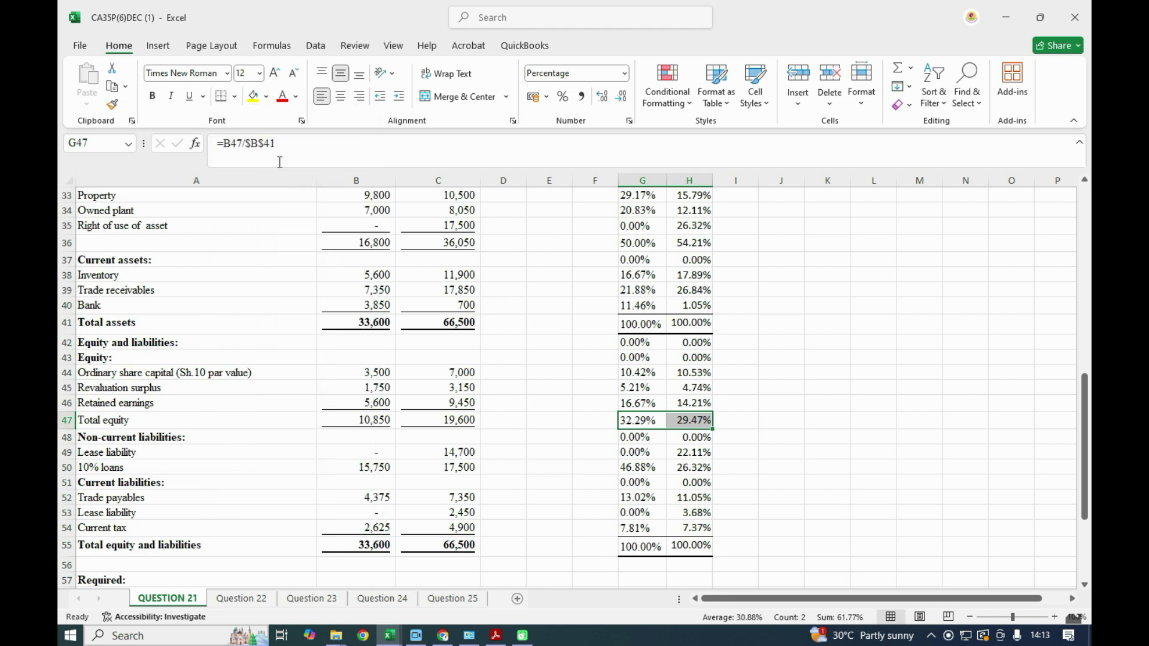
{"action": "left_click", "coordinate": [234, 96]}
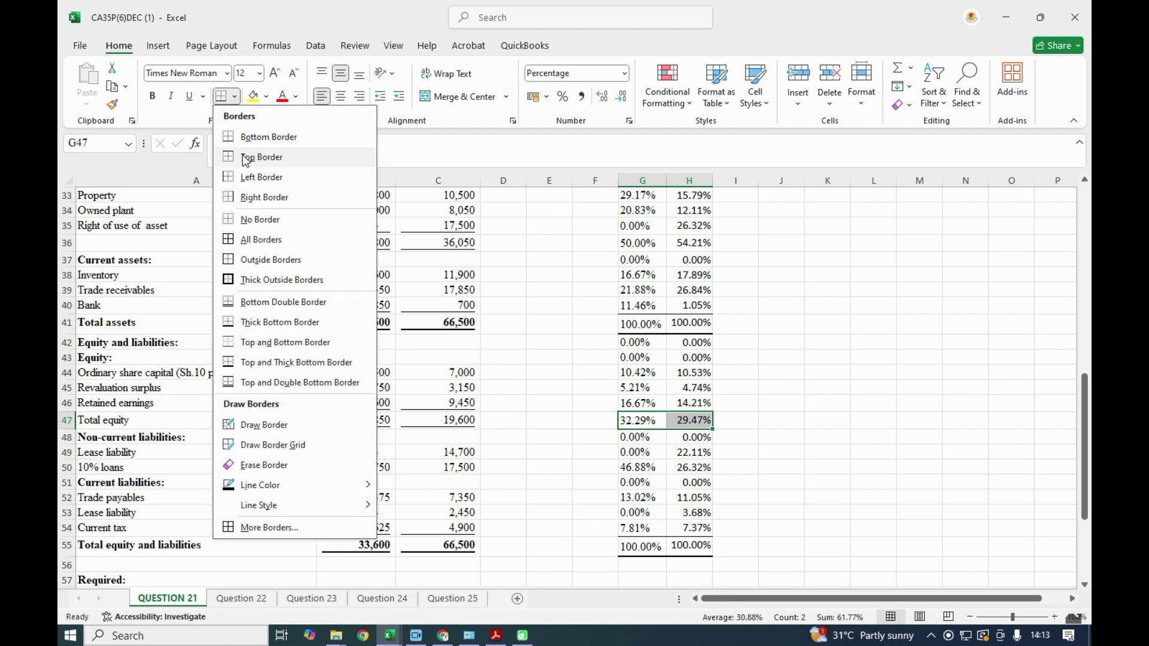
{"action": "left_click", "coordinate": [246, 156]}
{"action": "left_click", "coordinate": [785, 482]}
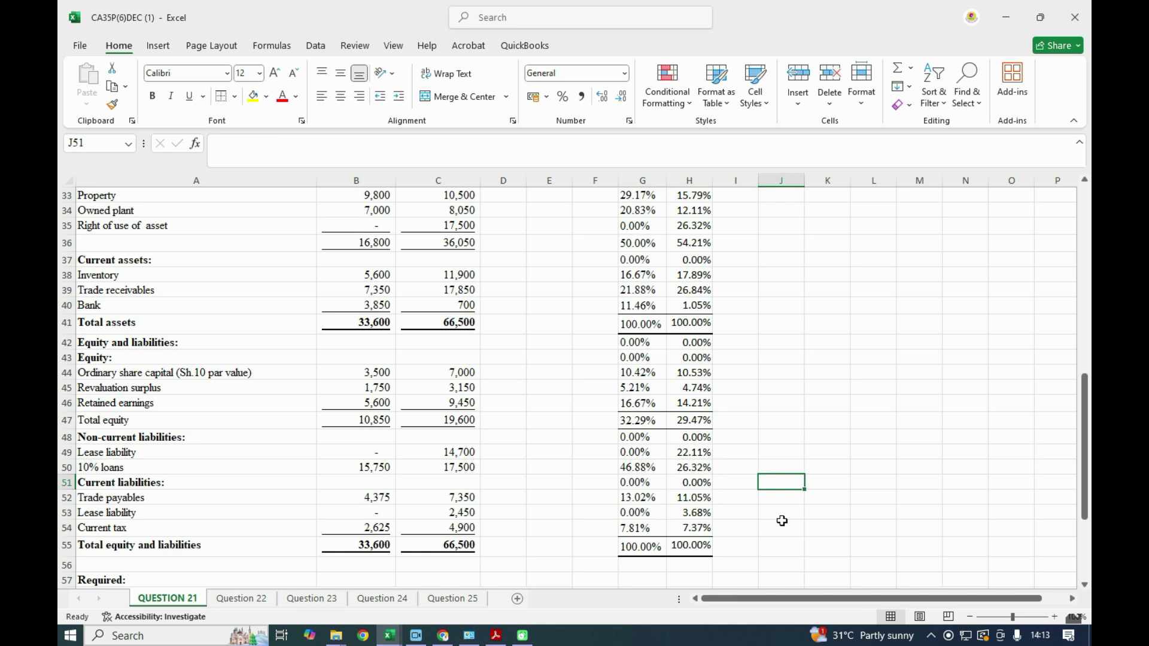
Step: Apply top and bottom borders to the non-current assets subtotal percentages in G36:H36
{"action": "scroll", "coordinate": [782, 520], "scroll_direction": "up", "scroll_amount": 2}
{"action": "left_click", "coordinate": [661, 337]}
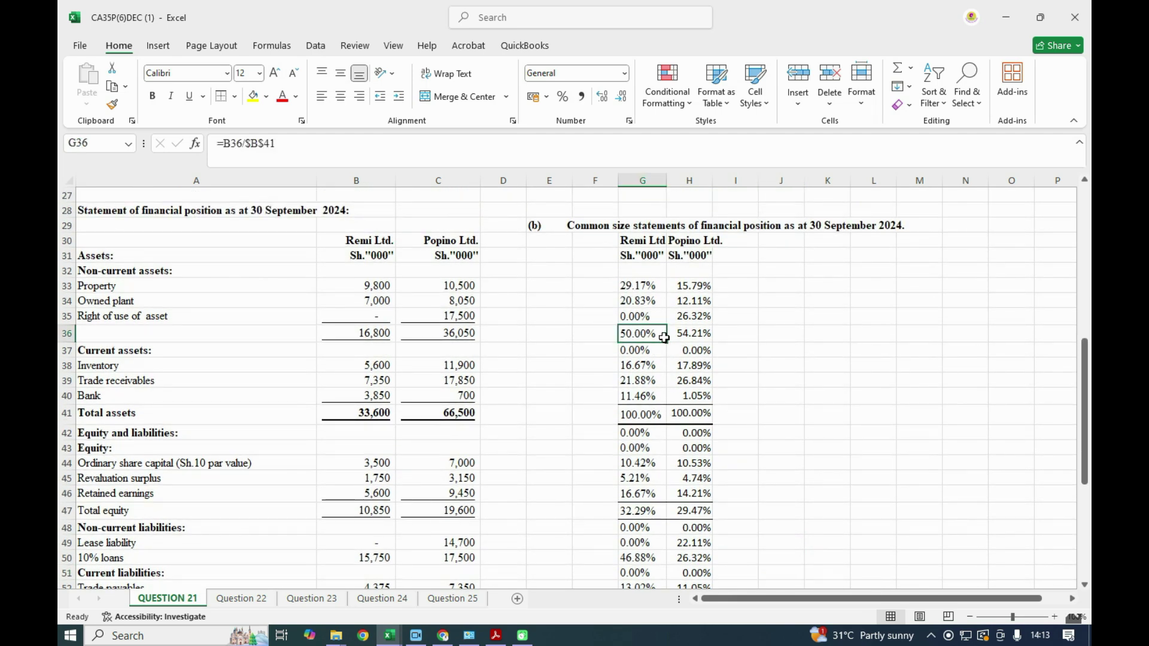
{"action": "left_click_drag", "start_coordinate": [662, 337], "coordinate": [685, 337]}
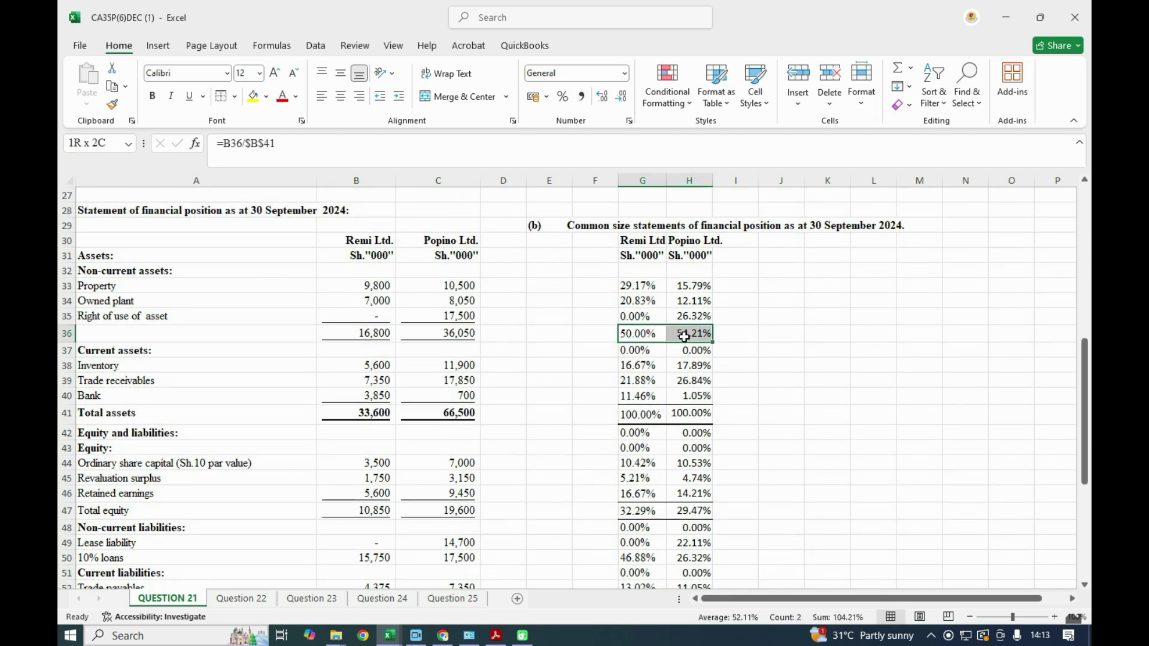
{"action": "left_click", "coordinate": [235, 97]}
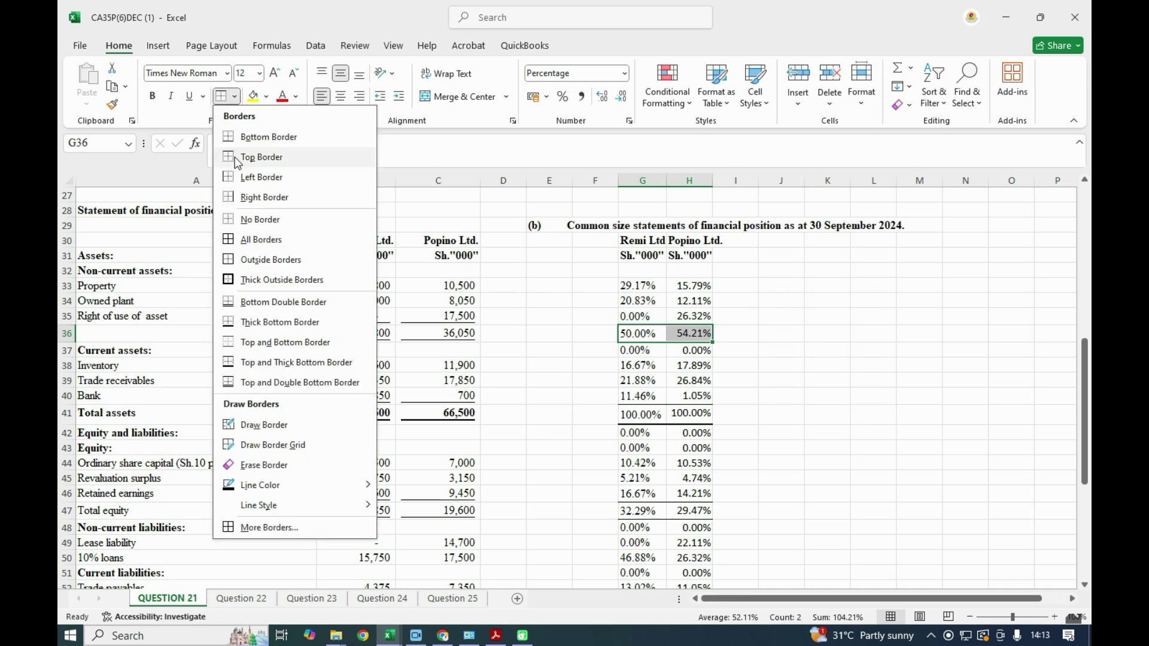
{"action": "left_click", "coordinate": [237, 139]}
{"action": "left_click", "coordinate": [775, 415]}
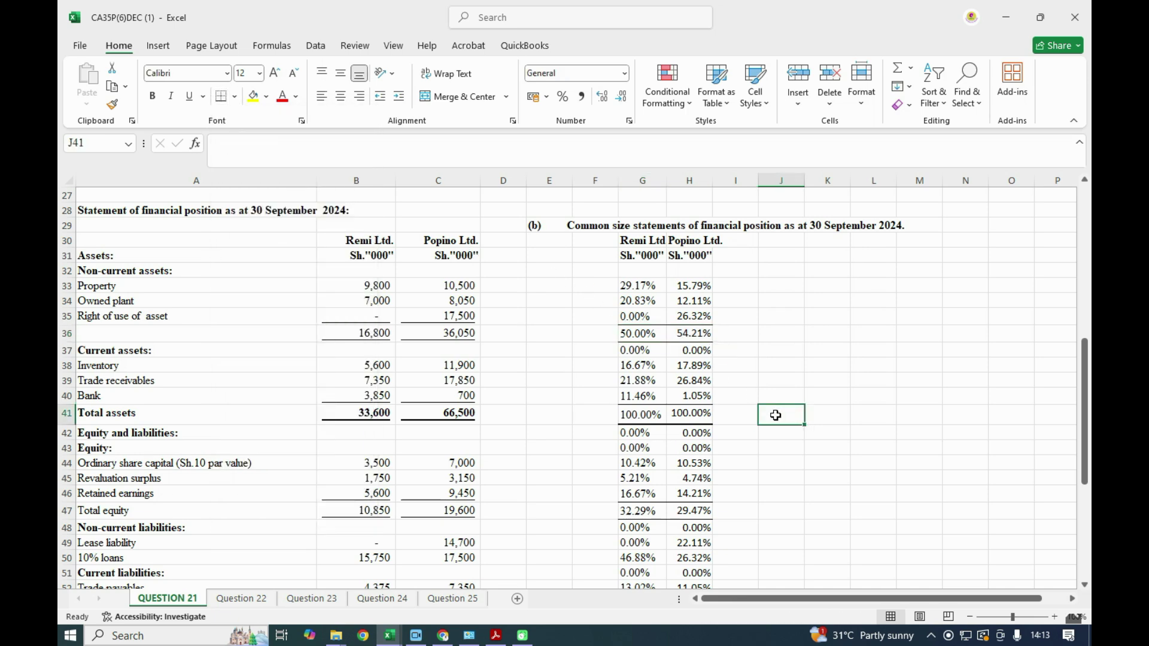
Step: Clear the percentages beside the current assets, equity and liabilities, and equity headings in G37:H37 and G42:H43
{"action": "scroll", "coordinate": [776, 415], "scroll_direction": "down", "scroll_amount": 1}
{"action": "left_click_drag", "start_coordinate": [639, 306], "coordinate": [687, 305]}
{"action": "key", "text": "Delete"}
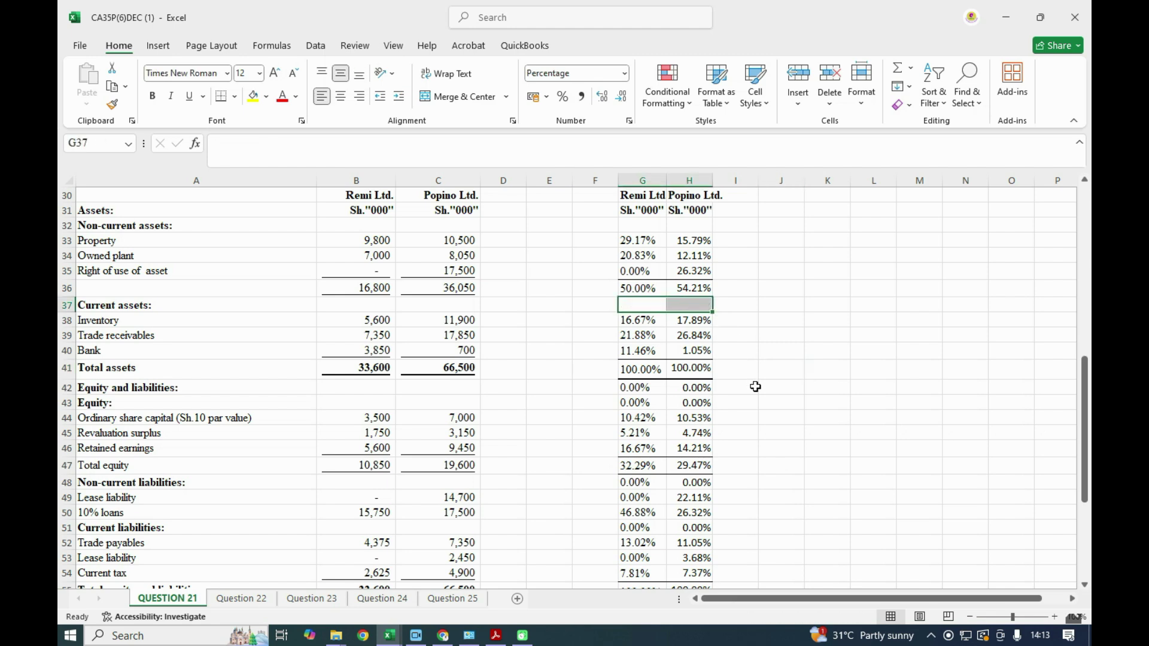
{"action": "scroll", "coordinate": [718, 347], "scroll_direction": "down", "scroll_amount": 1}
{"action": "left_click", "coordinate": [633, 341]}
{"action": "left_click_drag", "start_coordinate": [633, 341], "coordinate": [688, 357]}
{"action": "key", "text": "Delete"}
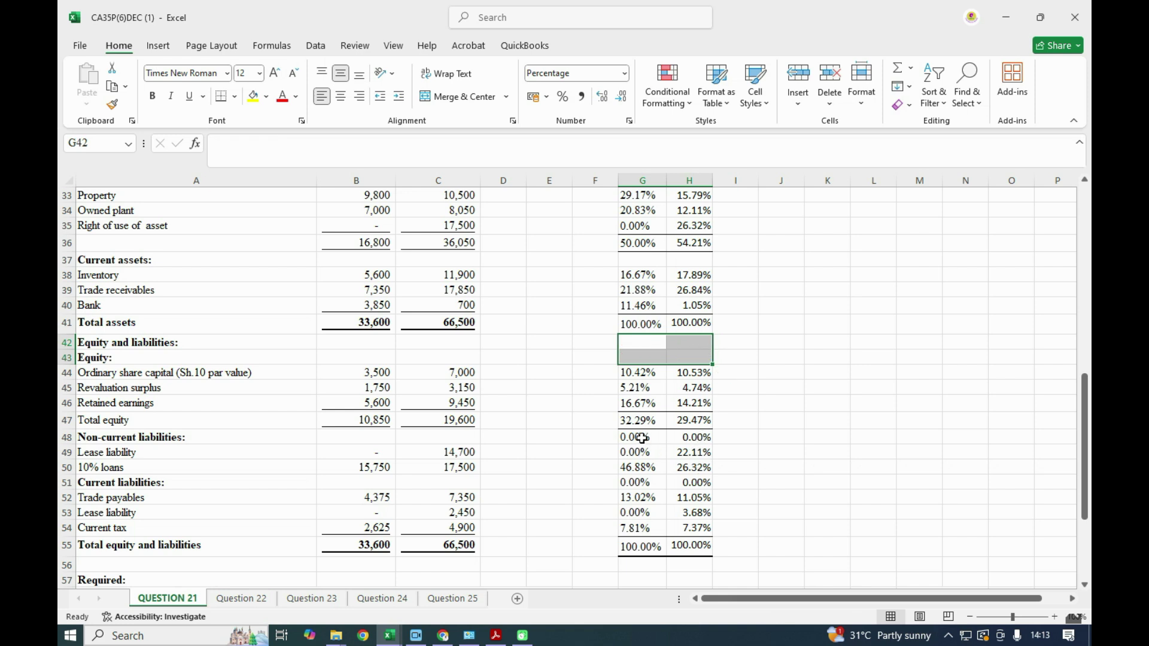
Step: Clear the percentages beside the non-current liabilities heading in G48:H48
{"action": "left_click_drag", "start_coordinate": [642, 437], "coordinate": [703, 437]}
{"action": "key", "text": "Delete"}
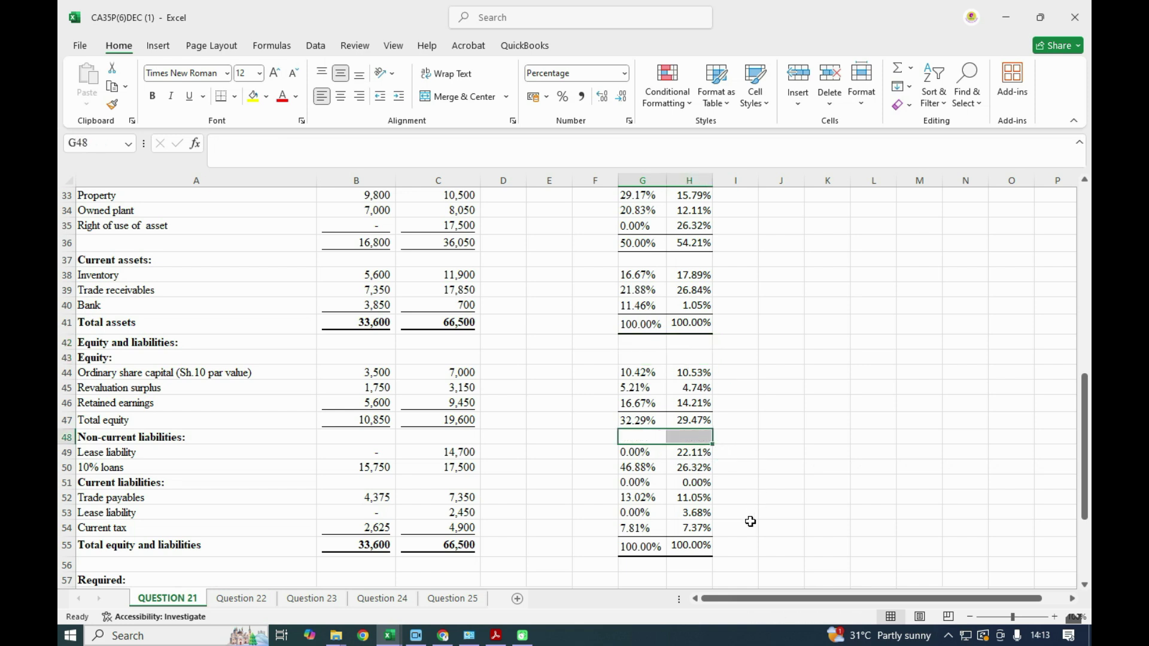
Step: Examine the common size statement of financial position, comparing the asset, equity and liability percentages of Remi Ltd. and Popino Ltd
{"action": "scroll", "coordinate": [750, 521], "scroll_direction": "up", "scroll_amount": 2}
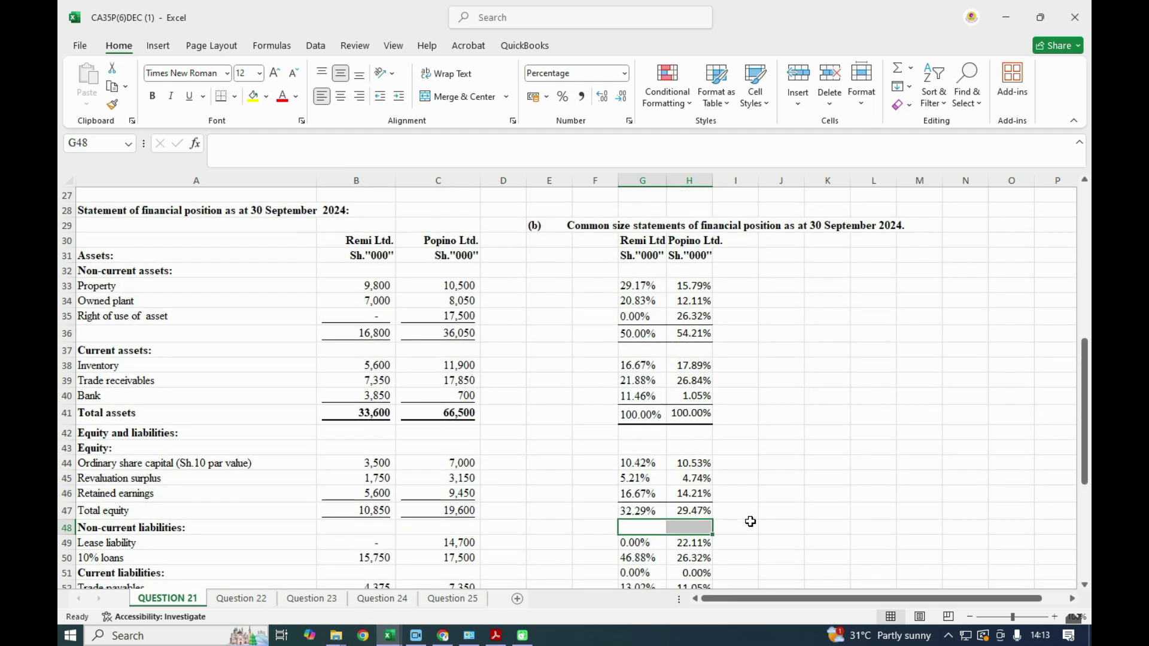
{"action": "scroll", "coordinate": [750, 522], "scroll_direction": "down", "scroll_amount": 1}
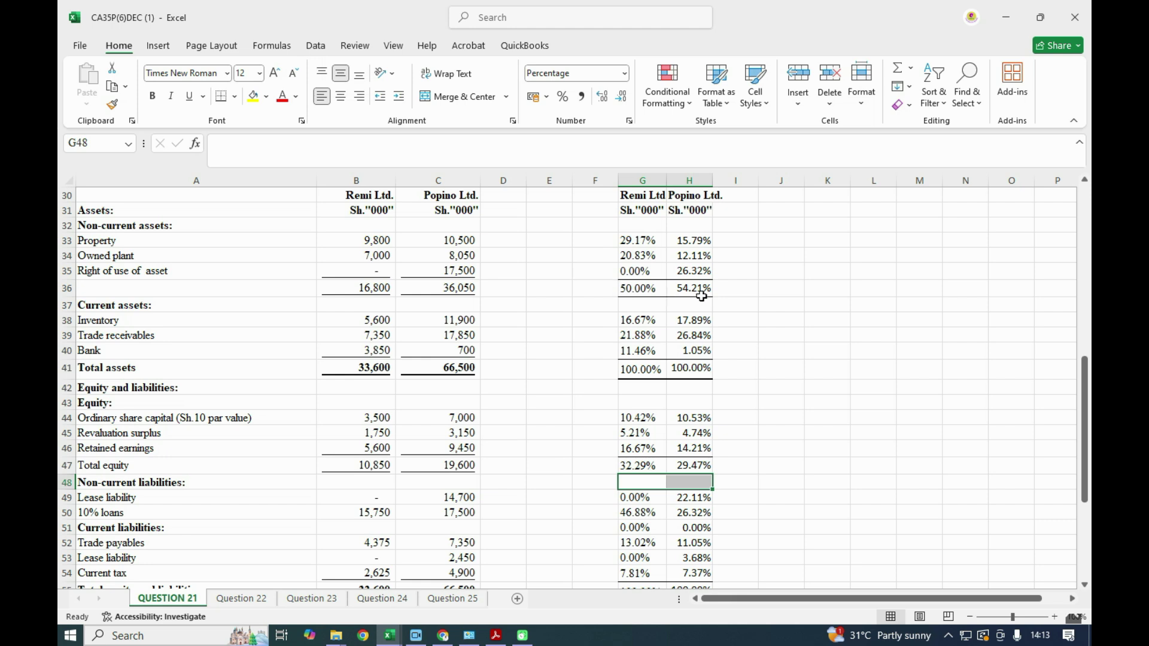
{"action": "scroll", "coordinate": [702, 295], "scroll_direction": "up", "scroll_amount": 1}
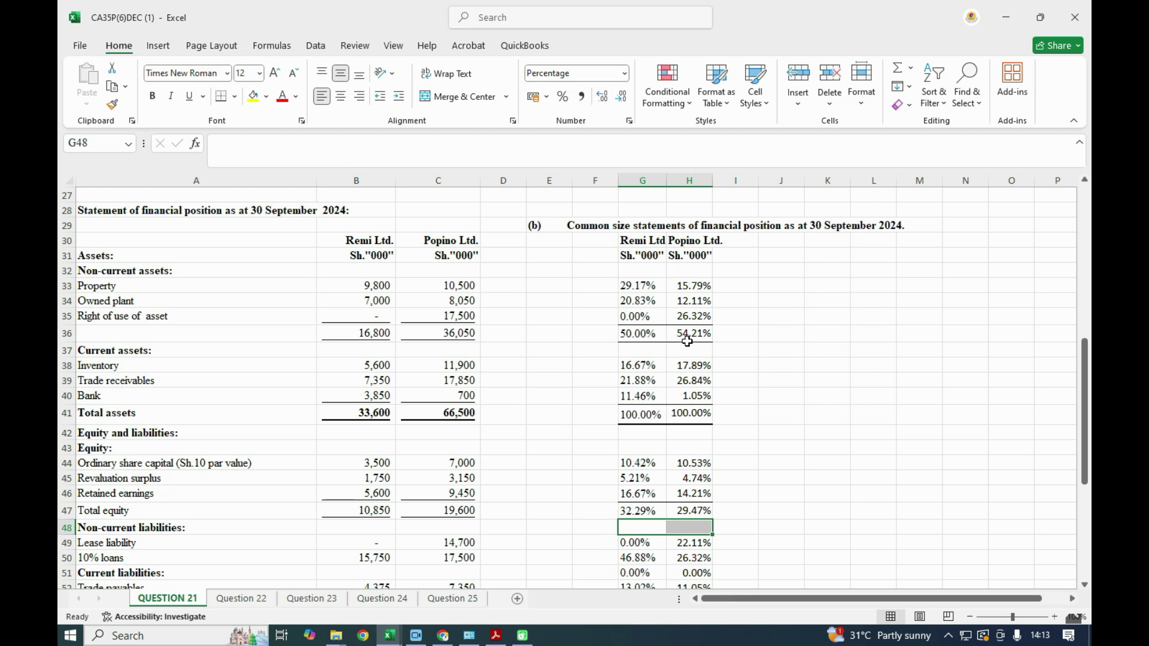
{"action": "scroll", "coordinate": [687, 341], "scroll_direction": "down", "scroll_amount": 1}
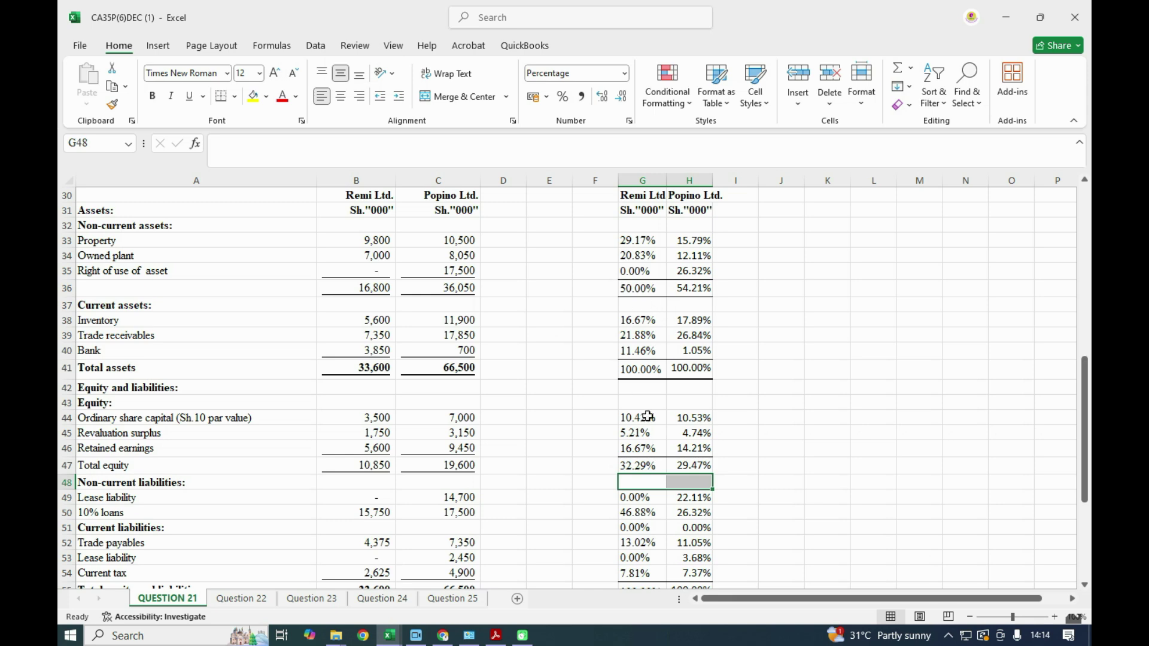
{"action": "scroll", "coordinate": [648, 415], "scroll_direction": "down", "scroll_amount": 1}
{"action": "left_click", "coordinate": [766, 435]}
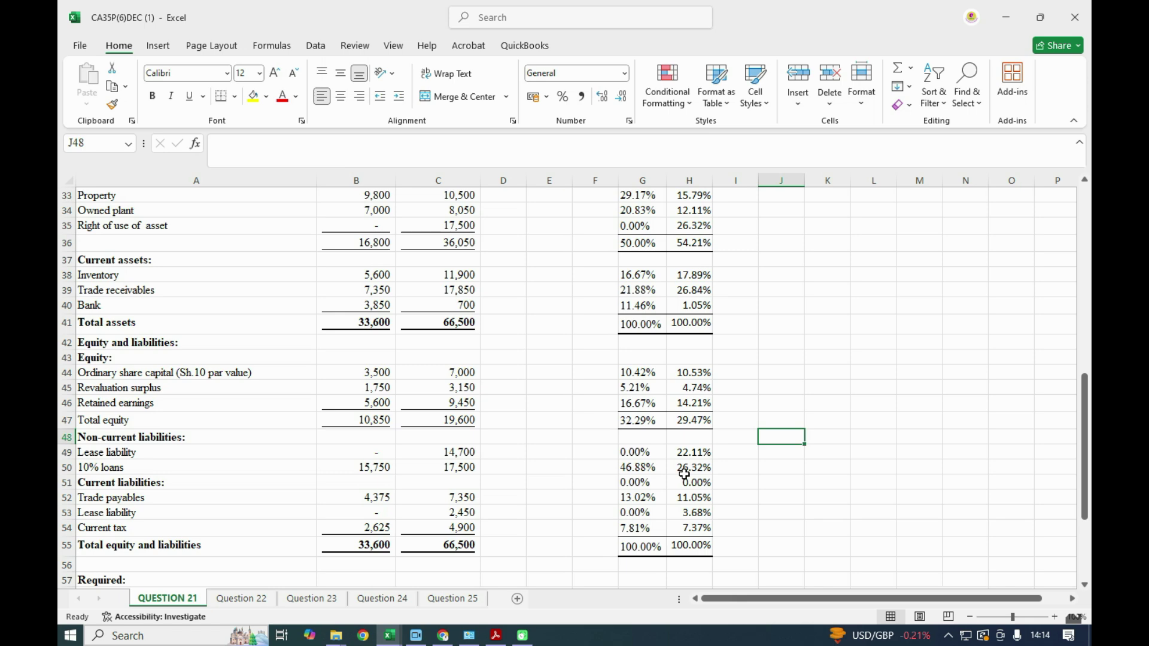
{"action": "scroll", "coordinate": [683, 476], "scroll_direction": "up", "scroll_amount": 2}
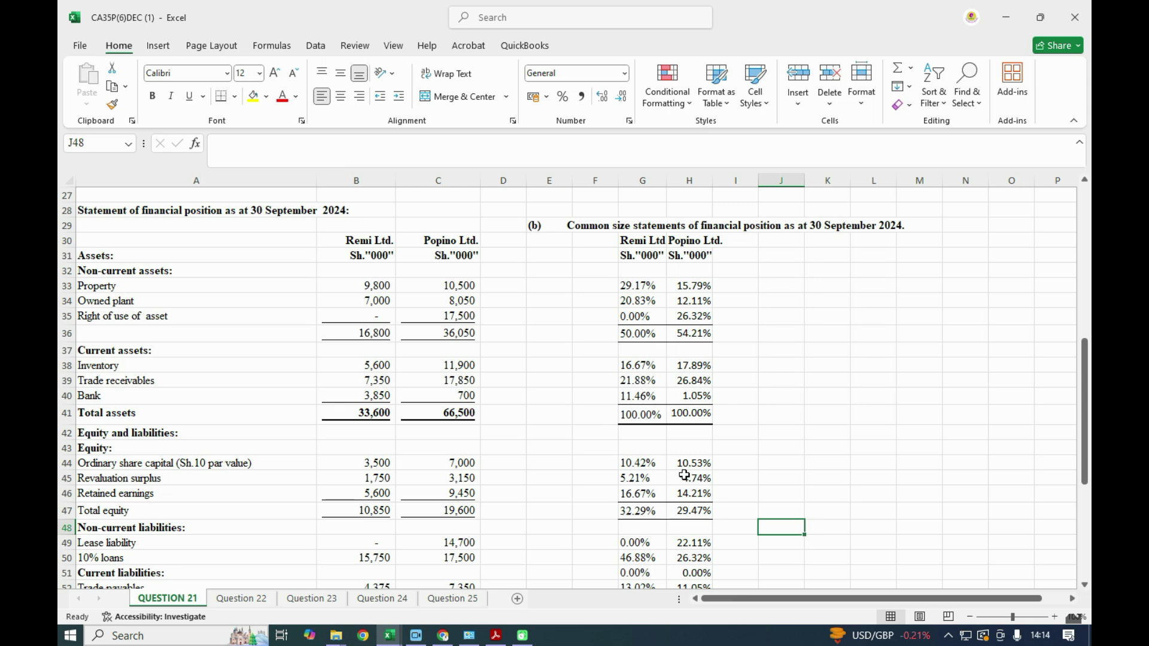
{"action": "scroll", "coordinate": [684, 475], "scroll_direction": "down", "scroll_amount": 1}
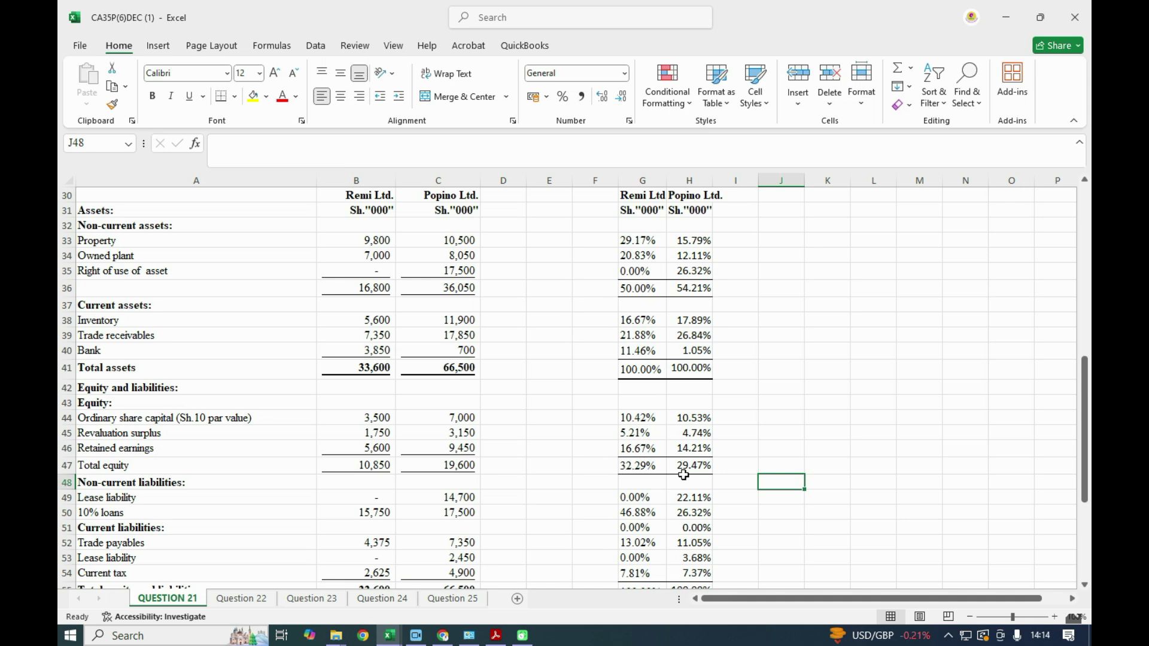
{"action": "scroll", "coordinate": [684, 475], "scroll_direction": "down", "scroll_amount": 2}
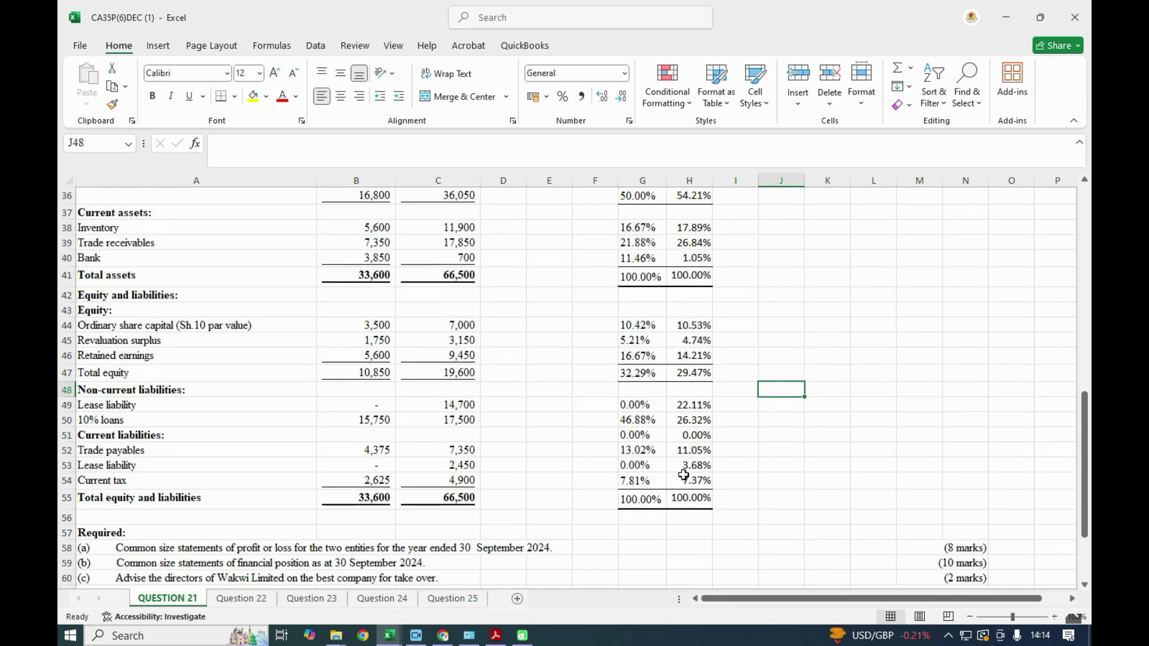
{"action": "scroll", "coordinate": [684, 475], "scroll_direction": "up", "scroll_amount": 7}
{"action": "scroll", "coordinate": [682, 475], "scroll_direction": "down", "scroll_amount": 8}
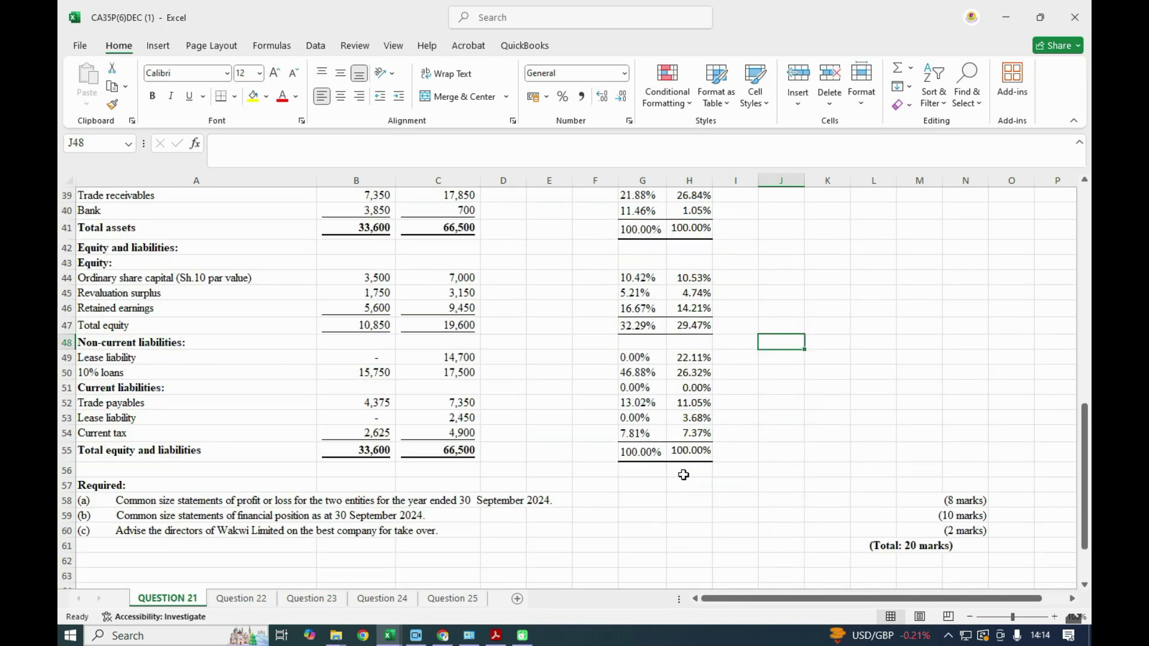
Step: Delete the page note "CA35P page 5 Out of 9" below the marks total, in L65:M66
{"action": "scroll", "coordinate": [679, 476], "scroll_direction": "down", "scroll_amount": 2}
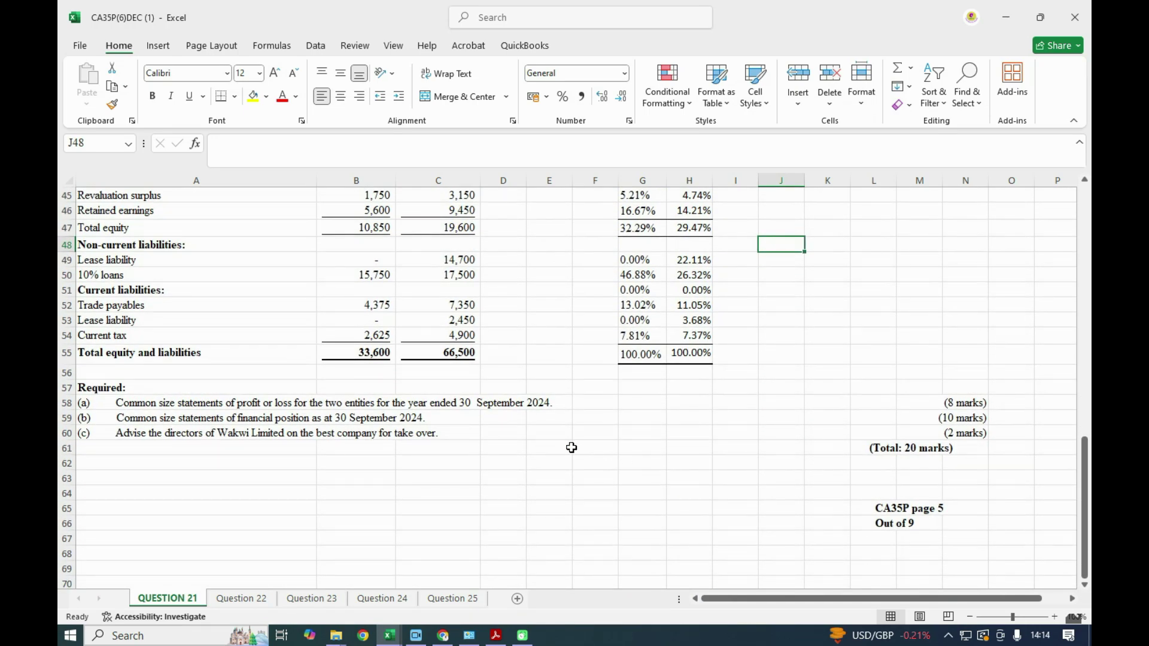
{"action": "scroll", "coordinate": [658, 479], "scroll_direction": "up", "scroll_amount": 1}
{"action": "scroll", "coordinate": [658, 480], "scroll_direction": "down", "scroll_amount": 2}
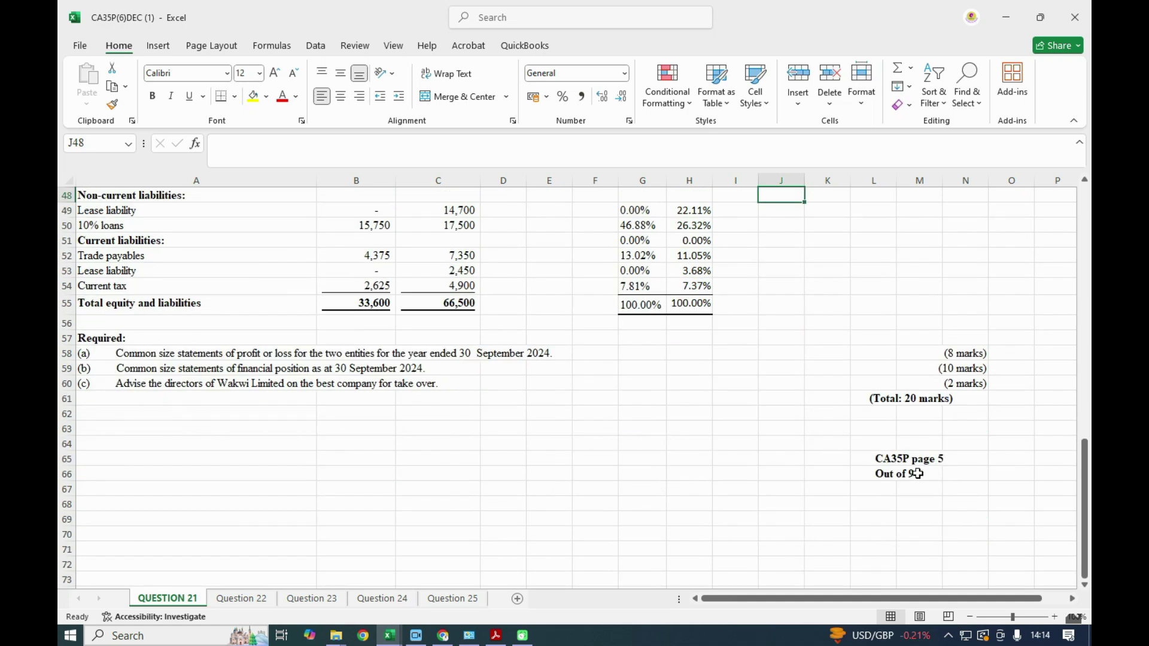
{"action": "left_click_drag", "start_coordinate": [890, 463], "coordinate": [921, 478]}
{"action": "key", "text": "Delete"}
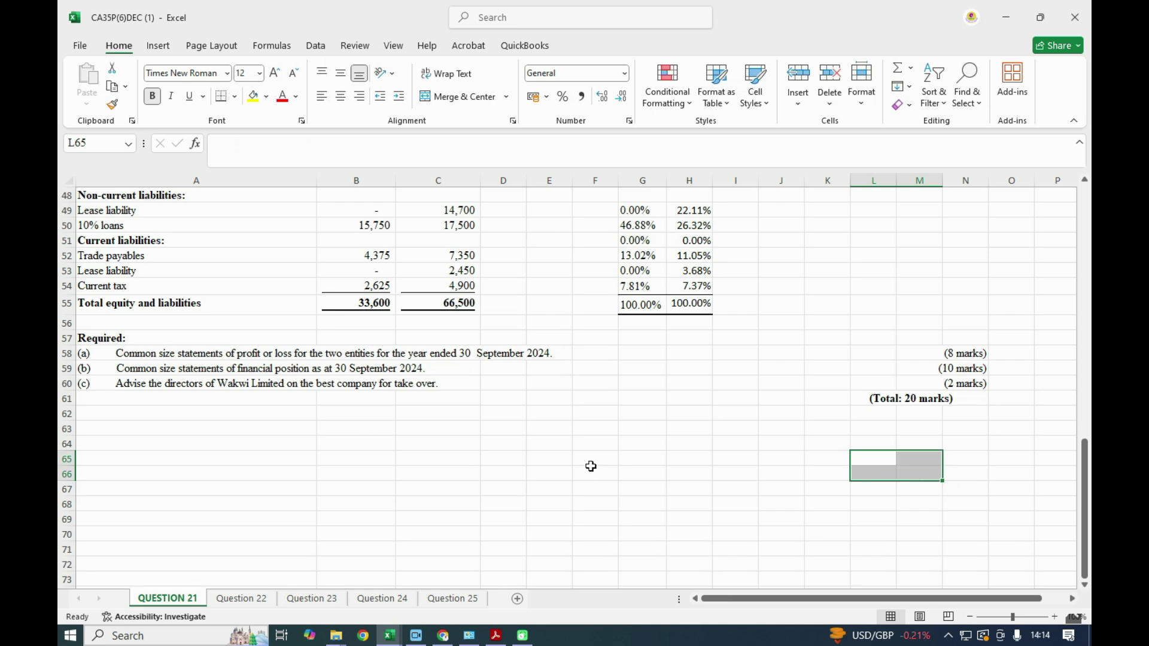
Step: Add the part (c) heading in E62 by linking it to the requirement text with =A60
{"action": "scroll", "coordinate": [561, 430], "scroll_direction": "up", "scroll_amount": 3}
{"action": "scroll", "coordinate": [560, 428], "scroll_direction": "up", "scroll_amount": 6}
{"action": "scroll", "coordinate": [544, 505], "scroll_direction": "down", "scroll_amount": 7}
{"action": "left_click", "coordinate": [537, 509]}
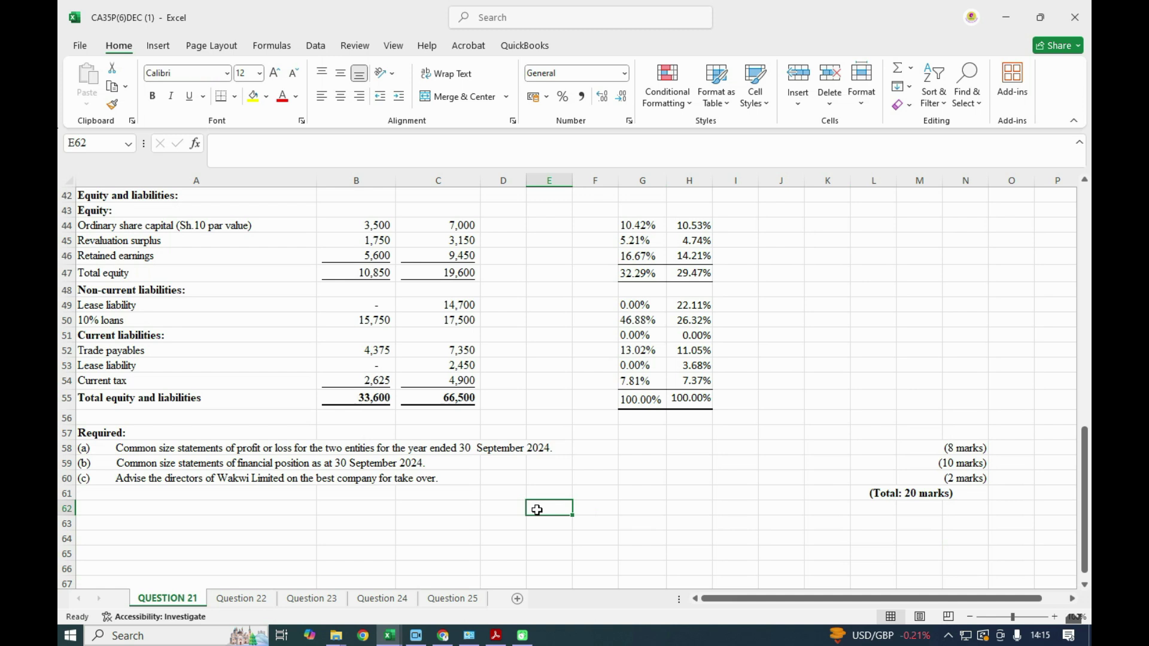
{"action": "type", "text": "="}
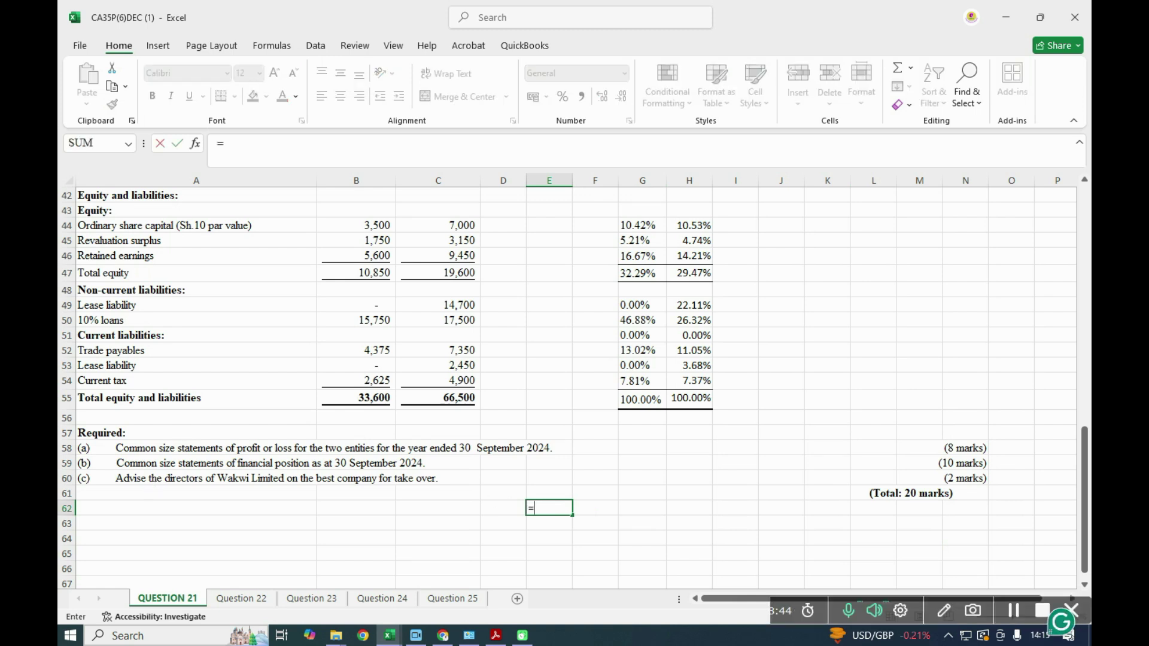
{"action": "left_click", "coordinate": [84, 480]}
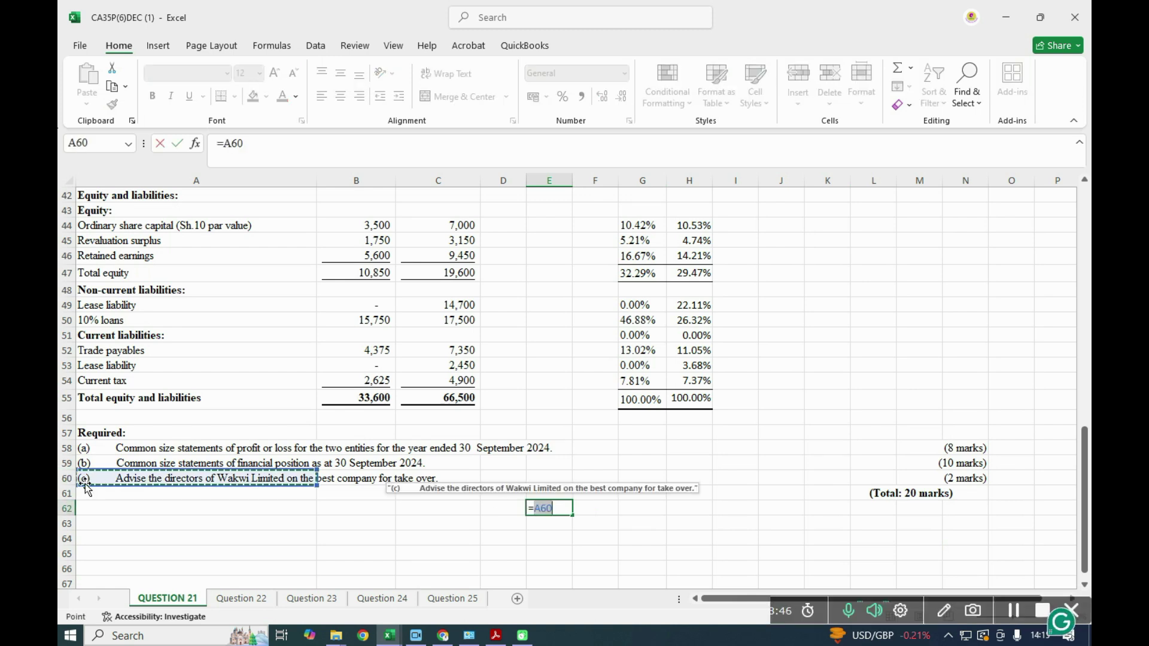
{"action": "key", "text": "Return"}
Step: Write the advice in F63: "they should take over Remi ltd because it has the highest gross profit and net profit margin"
{"action": "left_click", "coordinate": [585, 519]}
{"action": "type", "text": "they"}
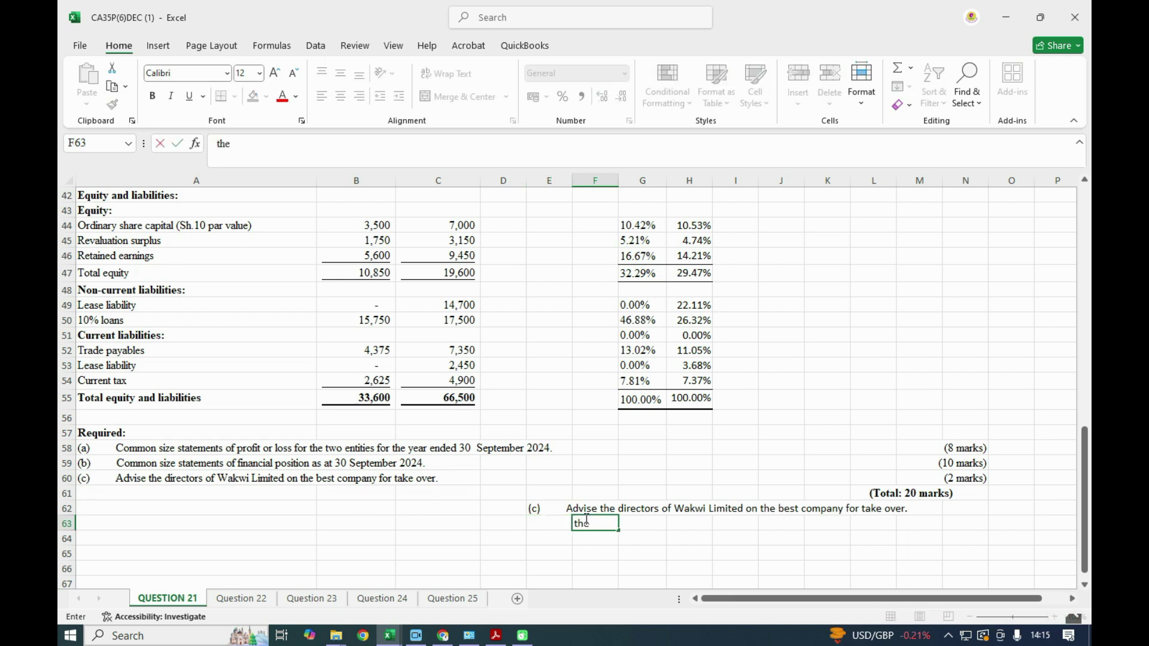
{"action": "type", "text": "h"}
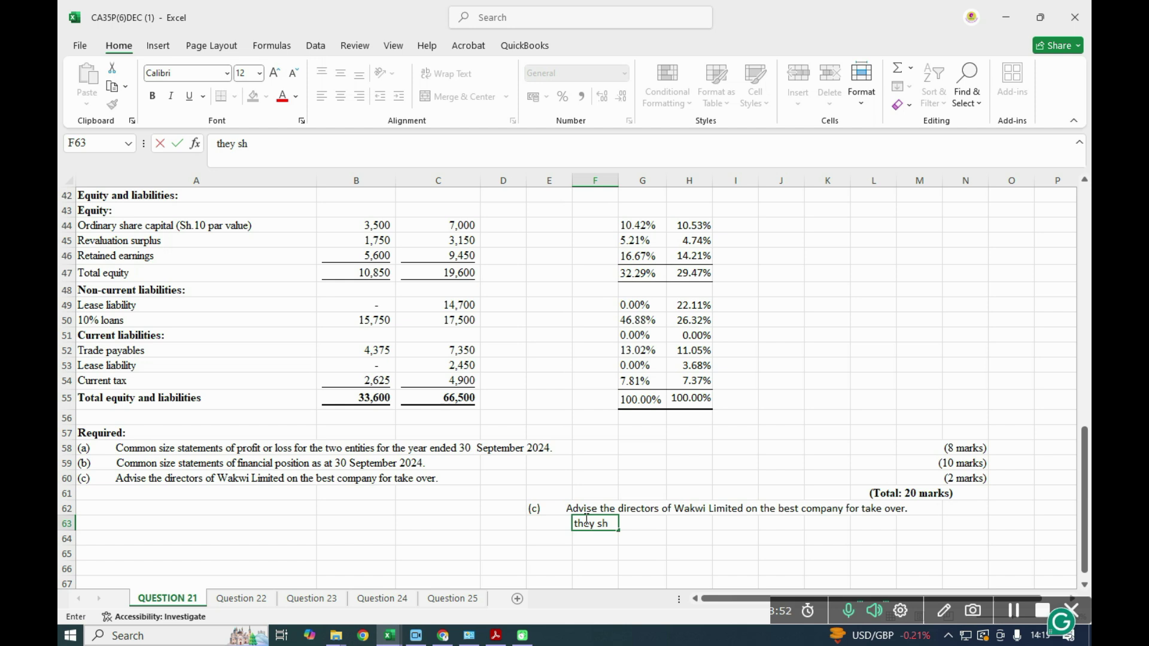
{"action": "type", "text": "oul"}
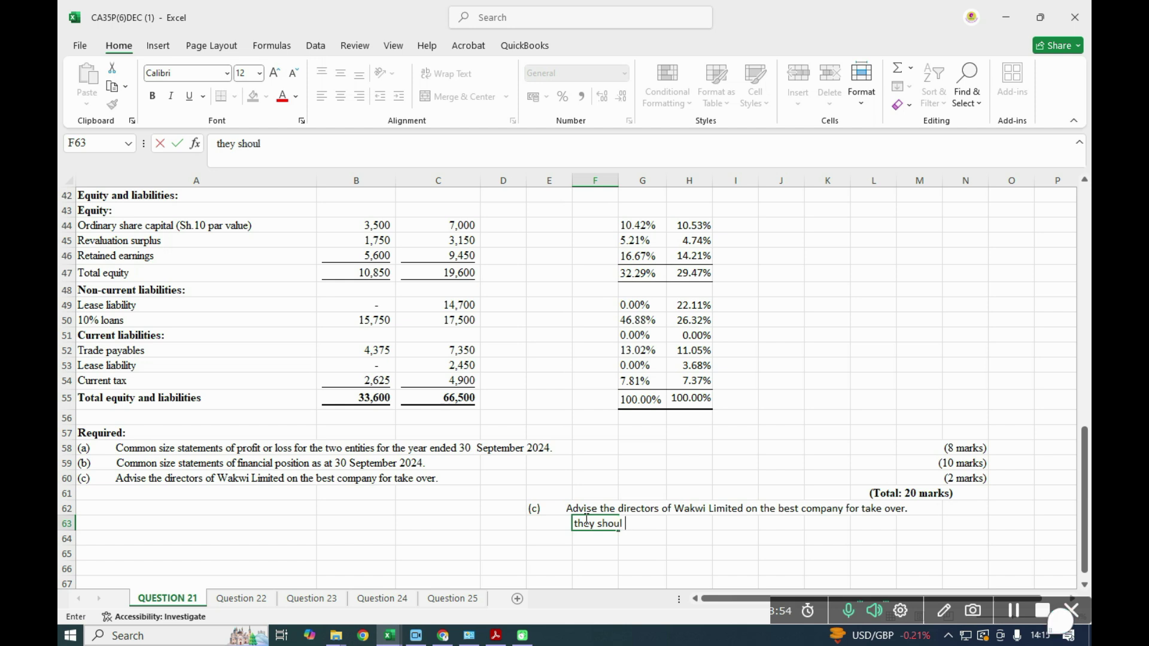
{"action": "type", "text": "d take over"}
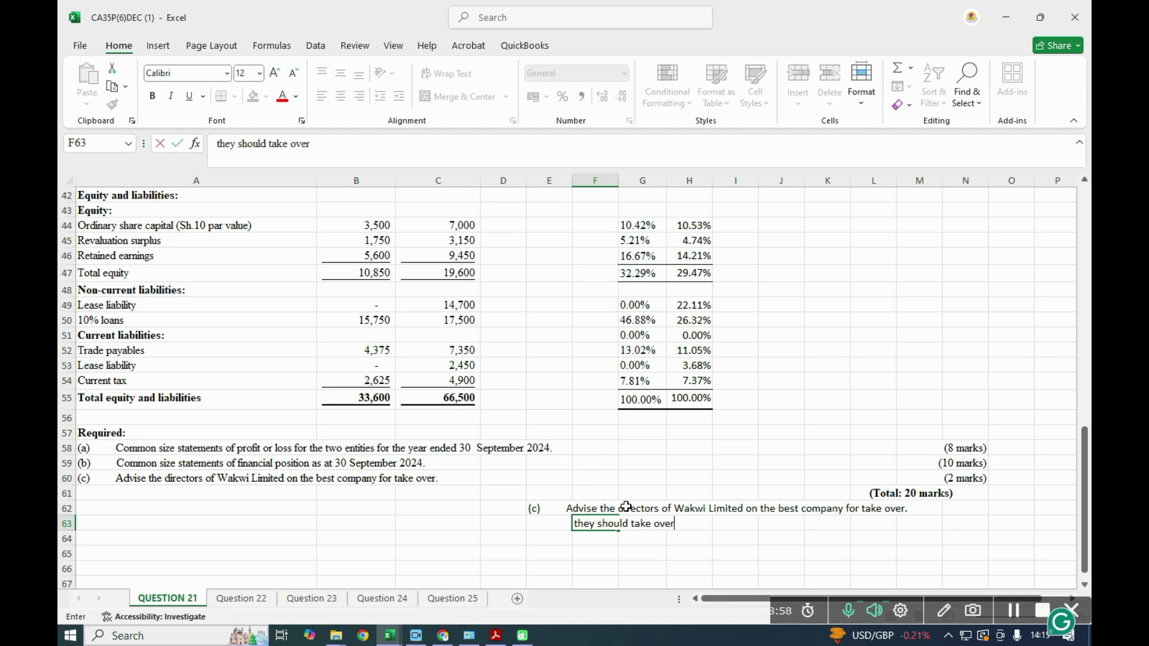
{"action": "scroll", "coordinate": [625, 507], "scroll_direction": "up", "scroll_amount": 7}
{"action": "scroll", "coordinate": [625, 506], "scroll_direction": "down", "scroll_amount": 5}
{"action": "scroll", "coordinate": [625, 506], "scroll_direction": "down", "scroll_amount": 6}
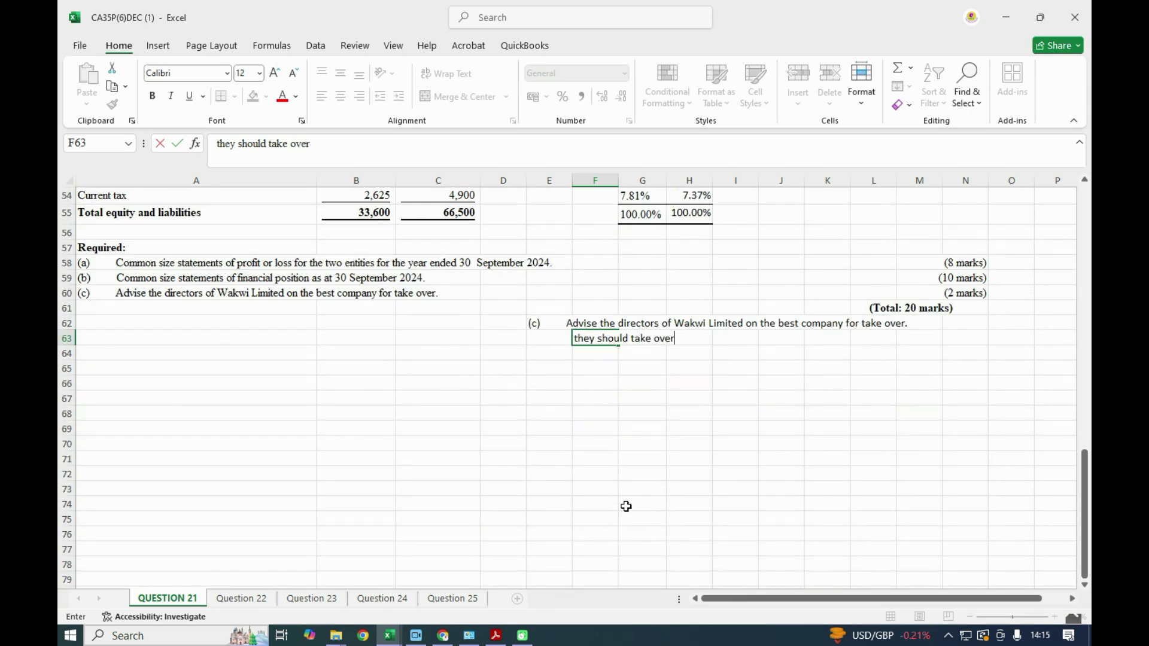
{"action": "type", "text": "Remi ltd becaus"}
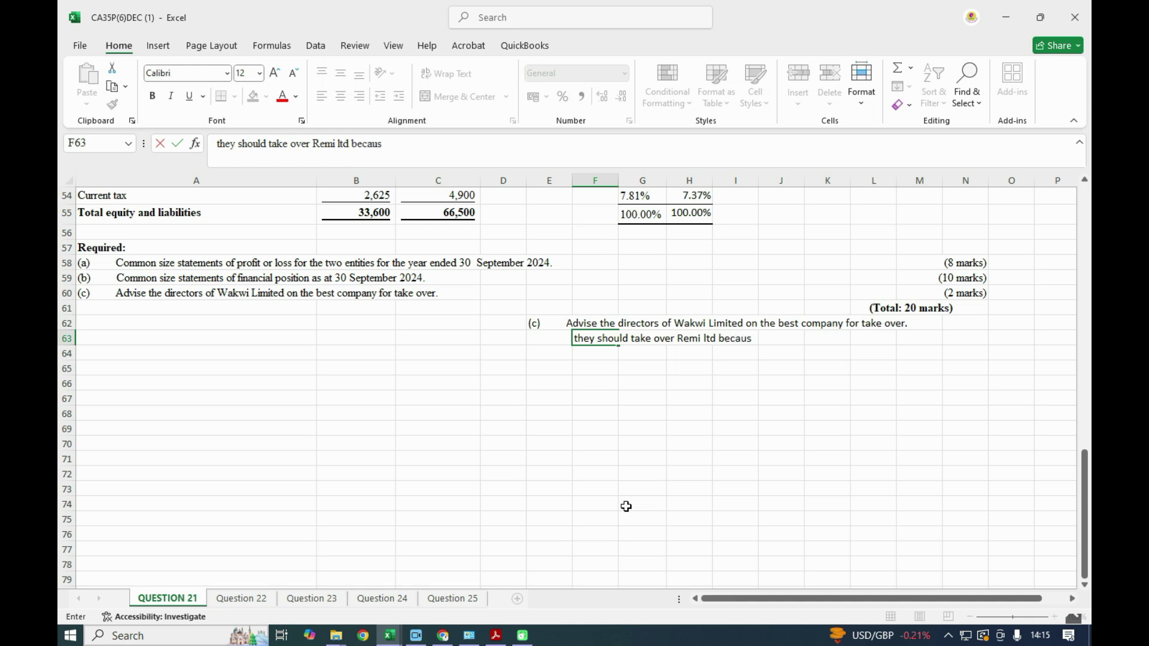
{"action": "type", "text": "e it has the highes"}
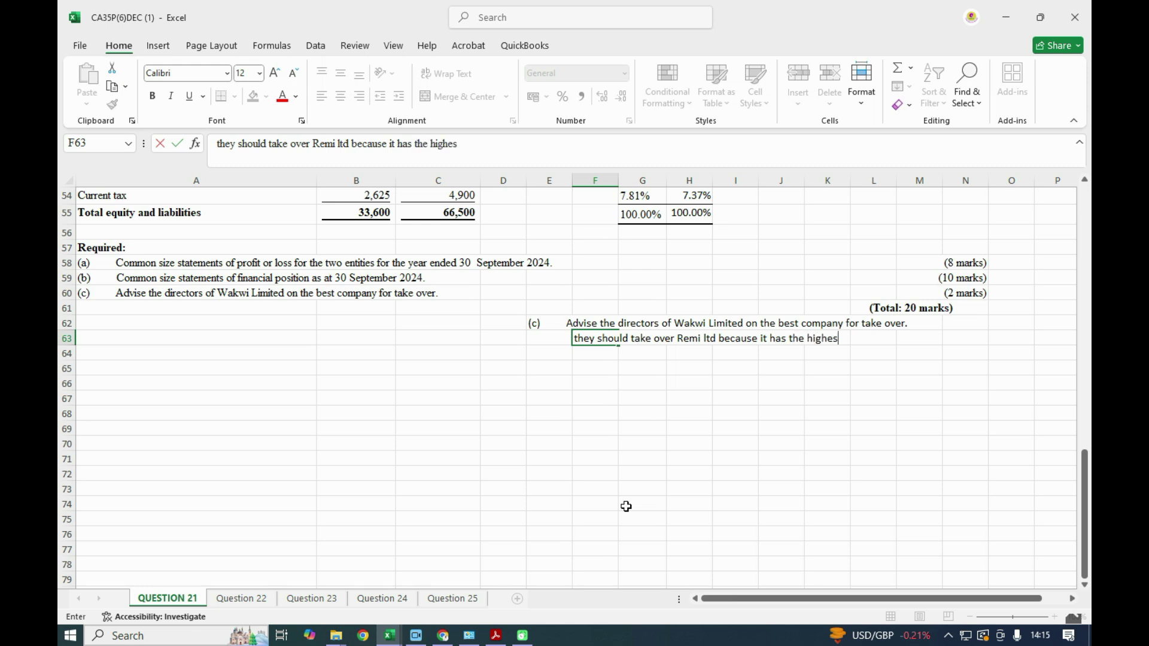
{"action": "type", "text": "r"}
{"action": "key", "text": "BackSpace"}
{"action": "type", "text": "t gross prod"}
{"action": "key", "text": "BackSpace"}
{"action": "type", "text": "fit and ne"}
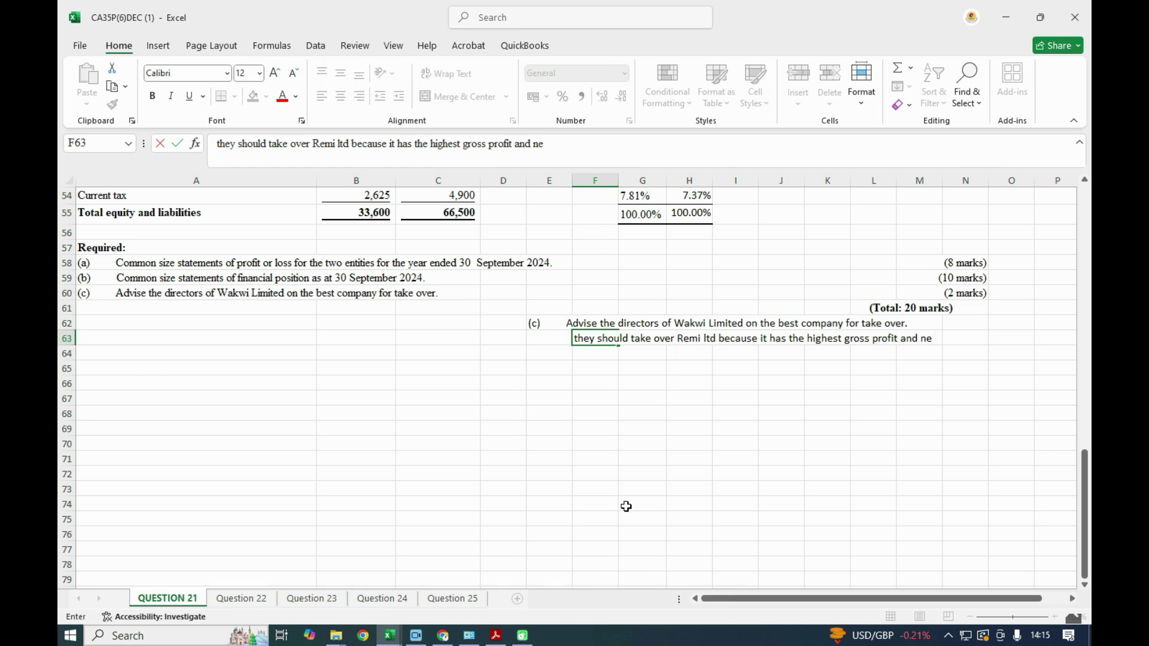
{"action": "type", "text": "t profit margin"}
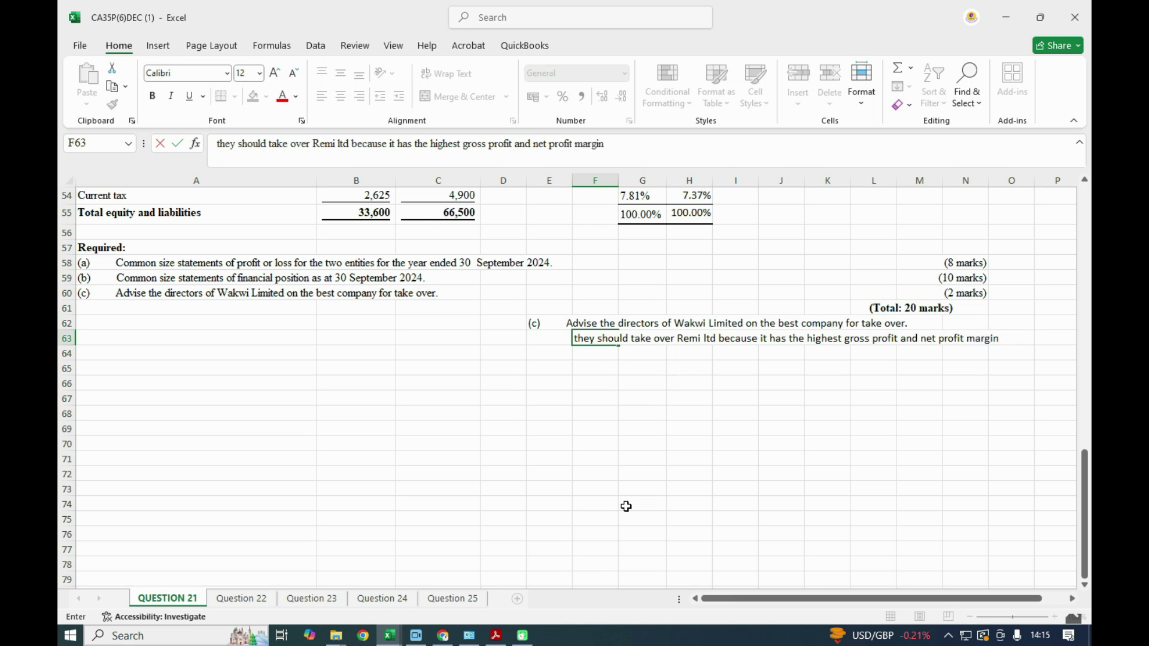
Step: Complete the advice sentence in F63 with ", and also it has low gearing level."
{"action": "type", "text": "."}
{"action": "type", "text": ", am"}
{"action": "key", "text": "BackSpace"}
{"action": "type", "text": "nd also it has low gearing"}
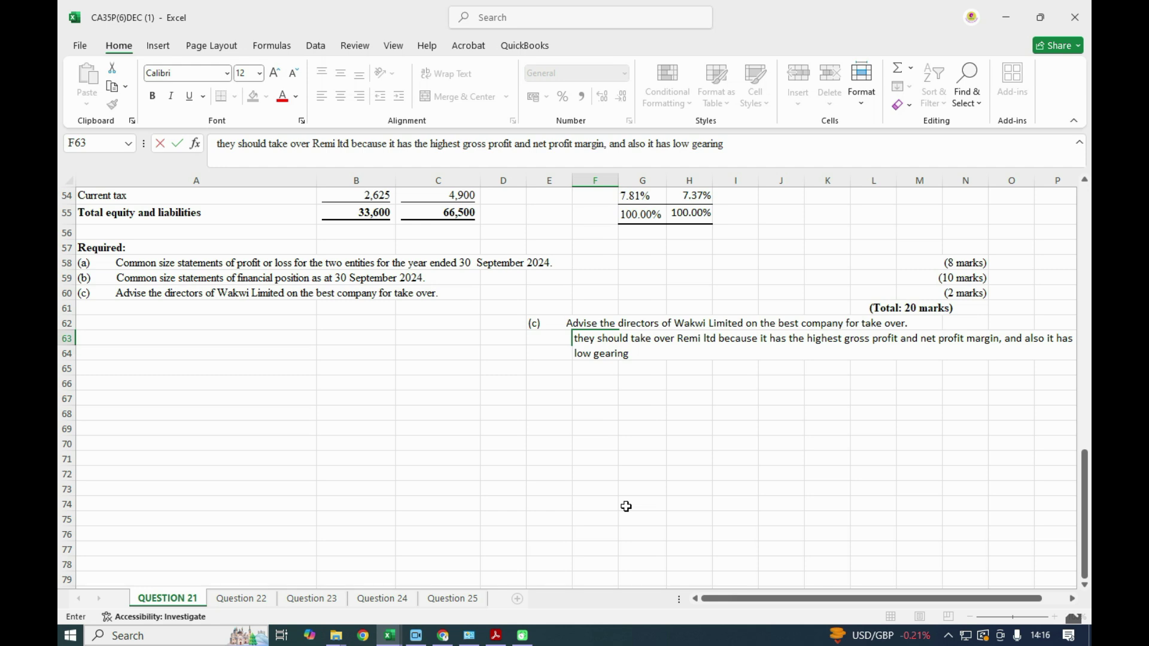
{"action": "type", "text": " level."}
{"action": "left_click", "coordinate": [700, 500]}
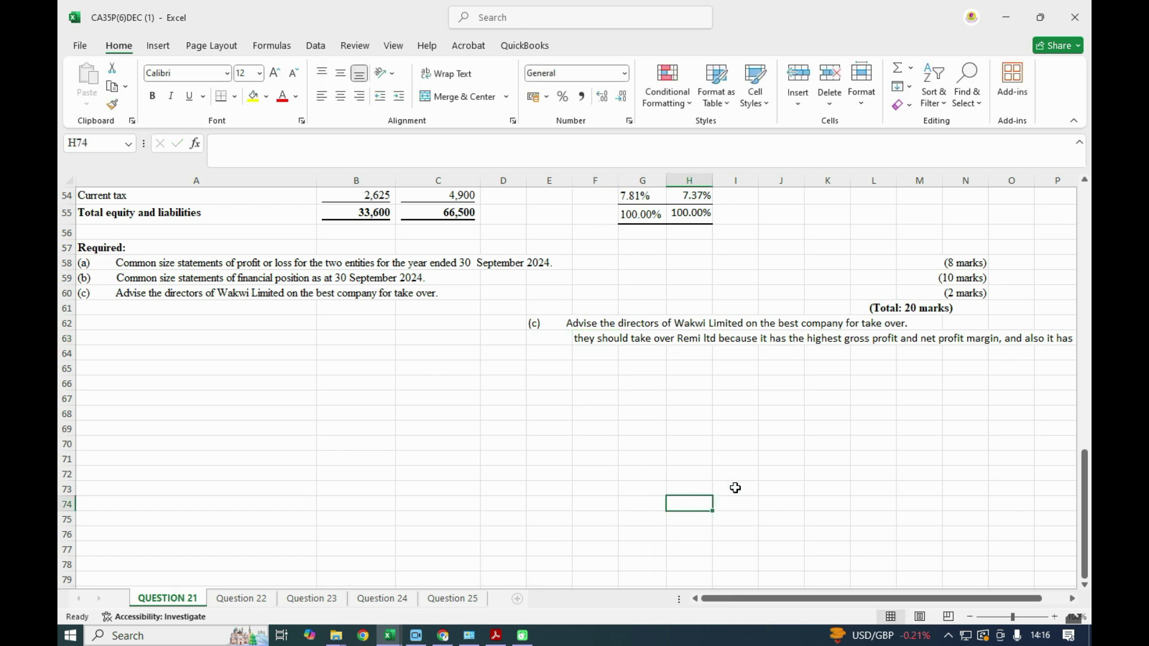
Step: Change the font of the part (c) heading and answer in E62:O63 to Times New Roman
{"action": "scroll", "coordinate": [734, 488], "scroll_direction": "up", "scroll_amount": 2}
{"action": "left_click", "coordinate": [1072, 599]}
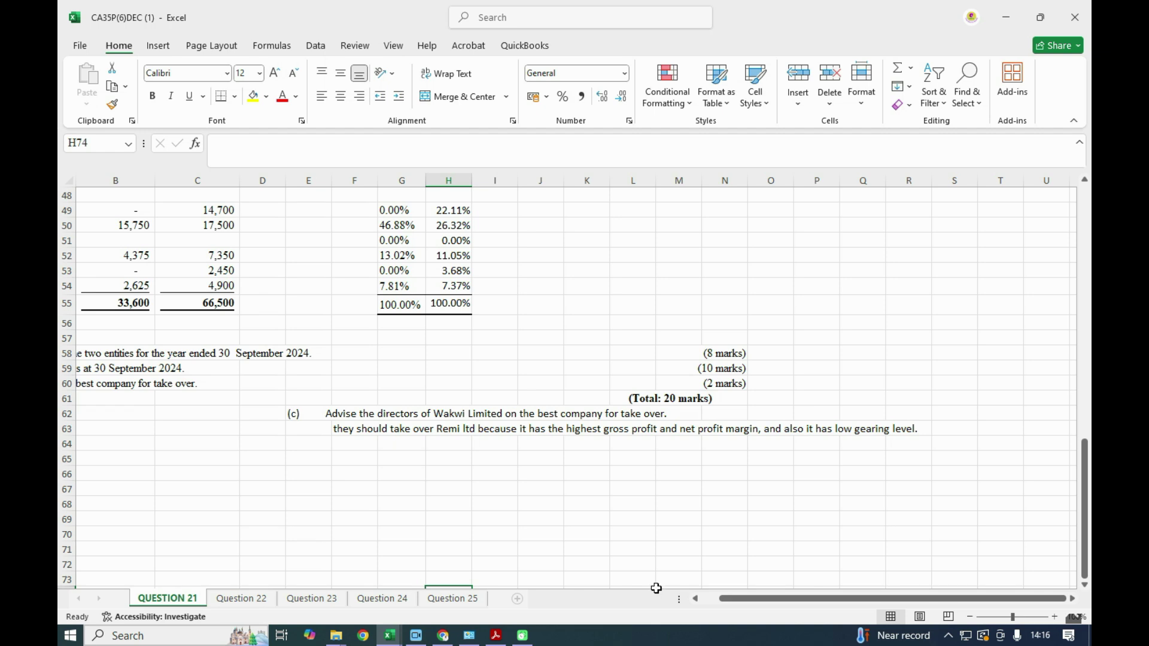
{"action": "left_click_drag", "start_coordinate": [299, 414], "coordinate": [781, 426]}
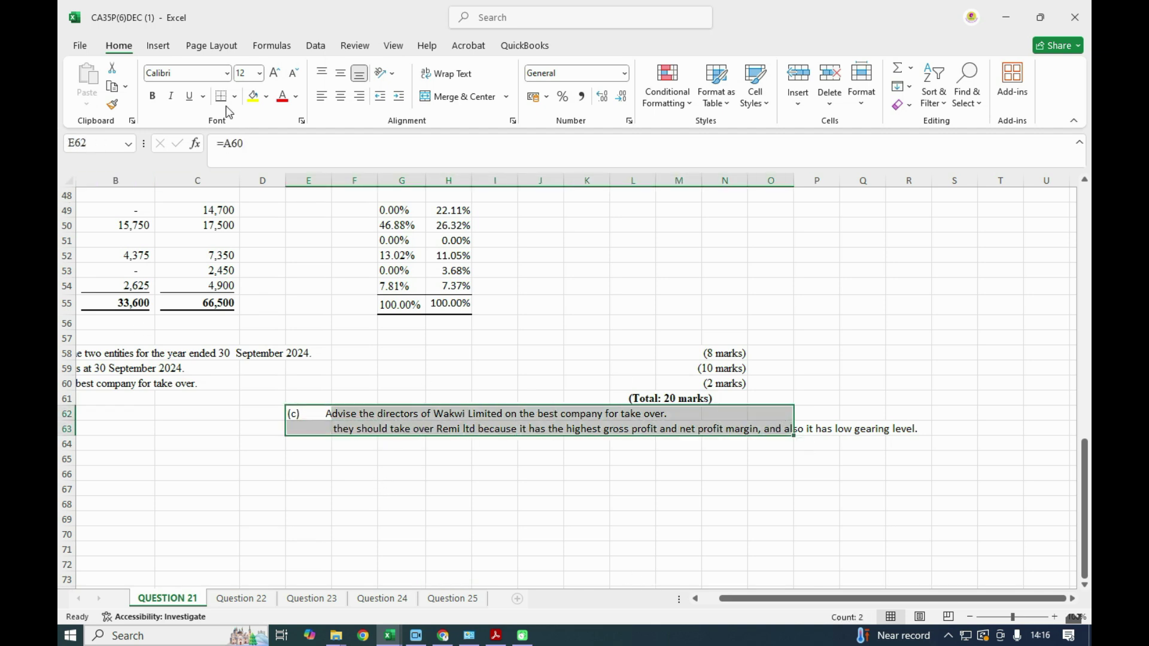
{"action": "left_click", "coordinate": [227, 74]}
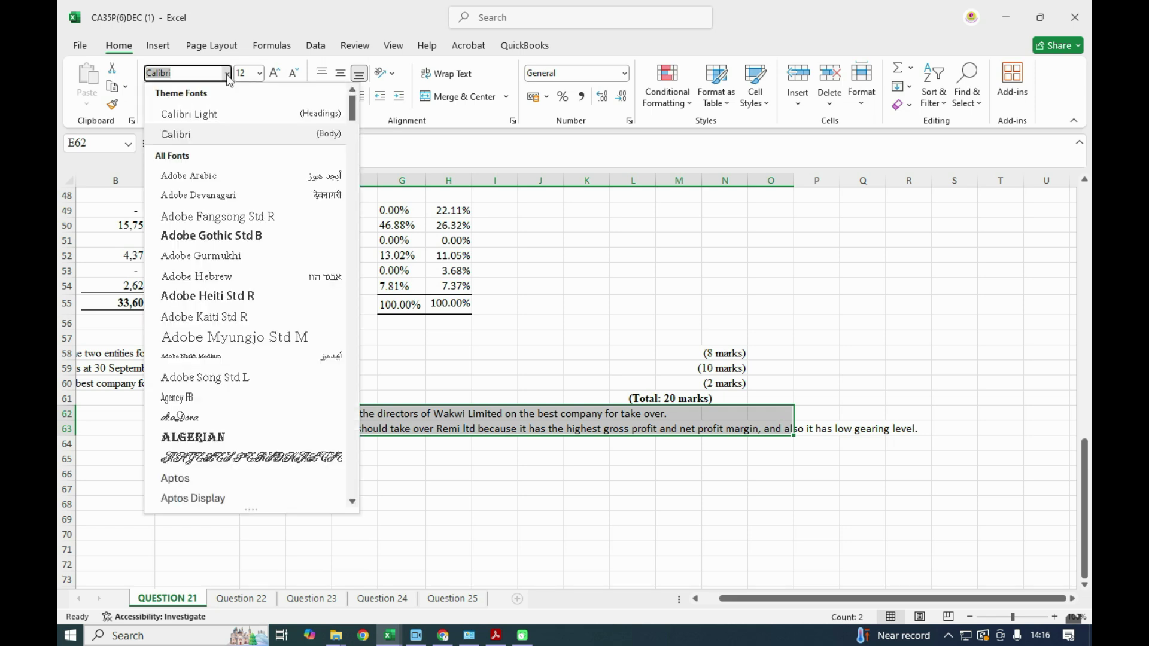
{"action": "type", "text": "Times New Roman"}
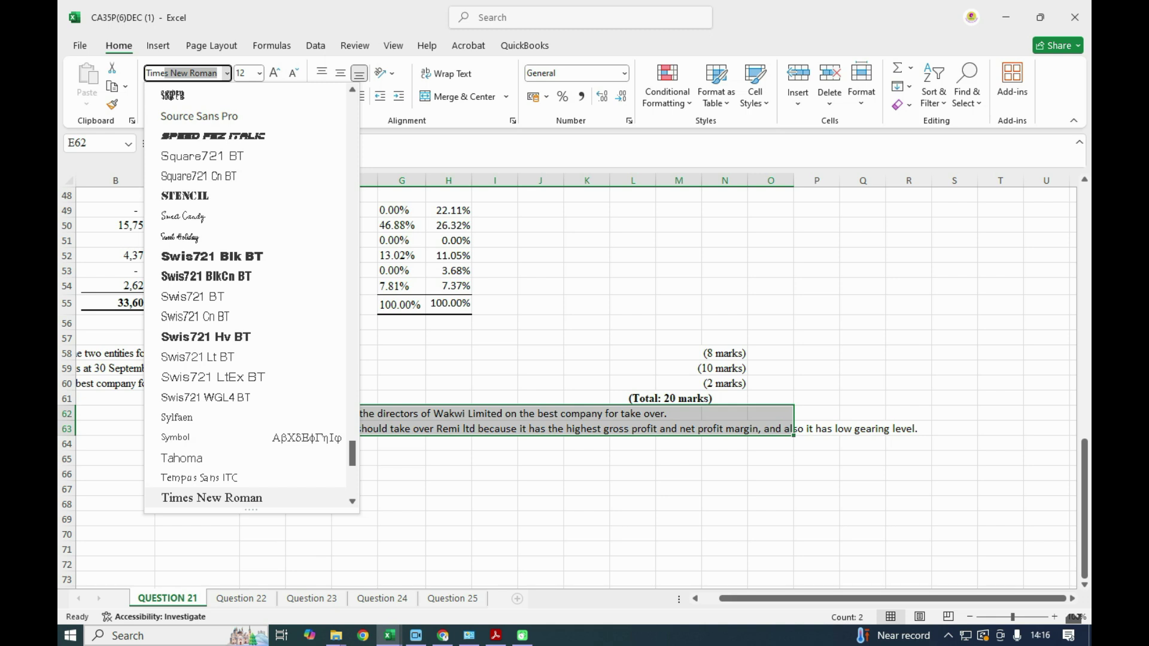
{"action": "key", "text": "Return"}
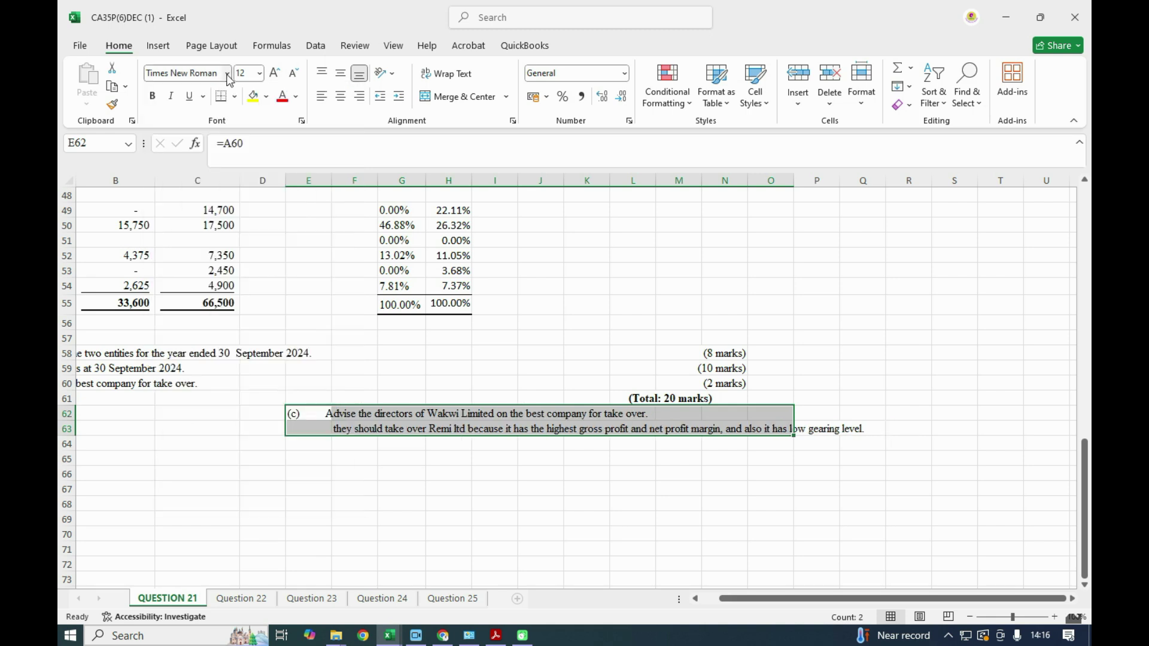
{"action": "left_click", "coordinate": [483, 521]}
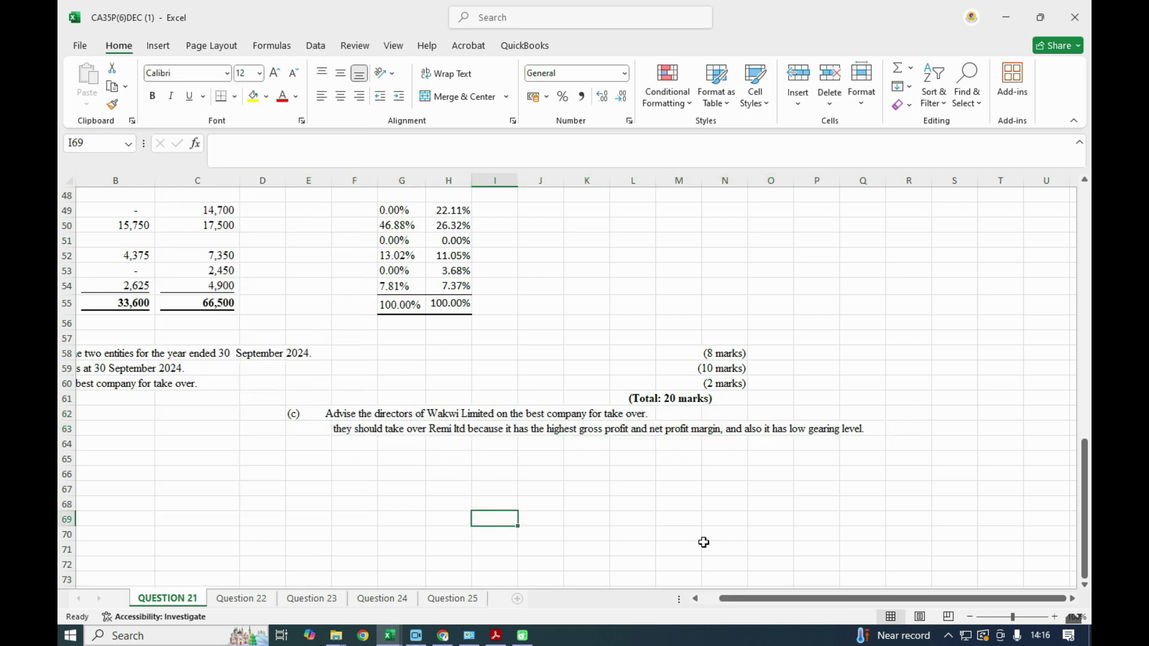
Step: Review the whole QUESTION 21 answer, from the part (c) advice up through both common size statements to the question text
{"action": "left_click", "coordinate": [695, 599]}
{"action": "scroll", "coordinate": [654, 551], "scroll_direction": "up", "scroll_amount": 1}
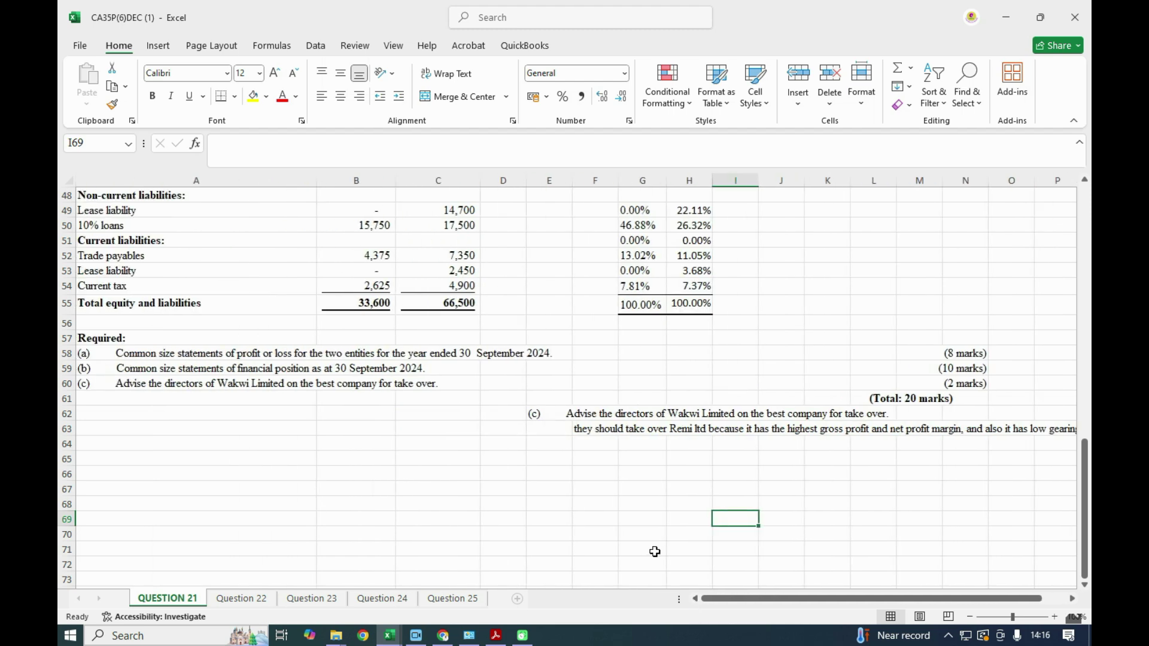
{"action": "scroll", "coordinate": [654, 551], "scroll_direction": "up", "scroll_amount": 5}
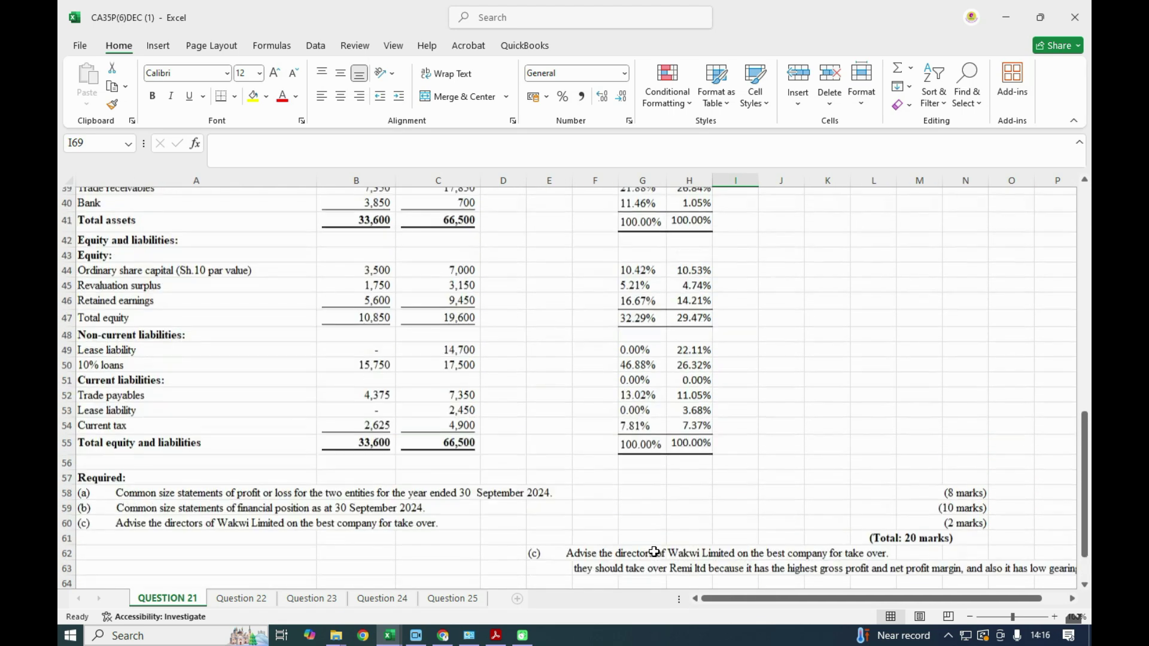
{"action": "scroll", "coordinate": [654, 550], "scroll_direction": "up", "scroll_amount": 2}
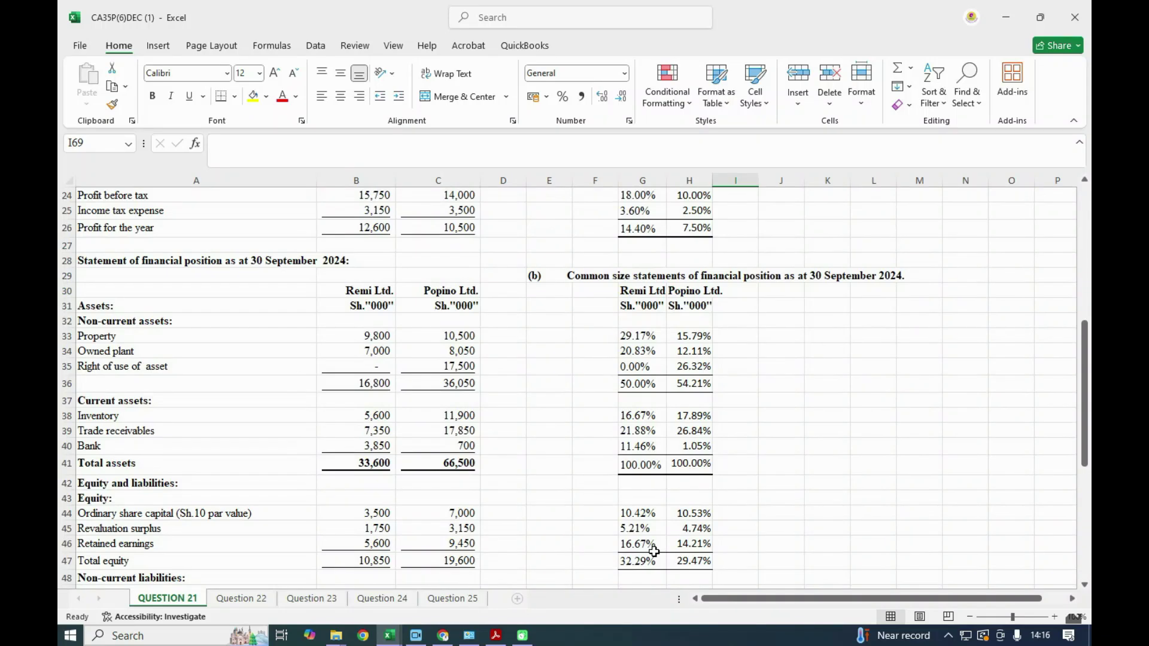
{"action": "scroll", "coordinate": [654, 551], "scroll_direction": "up", "scroll_amount": 8}
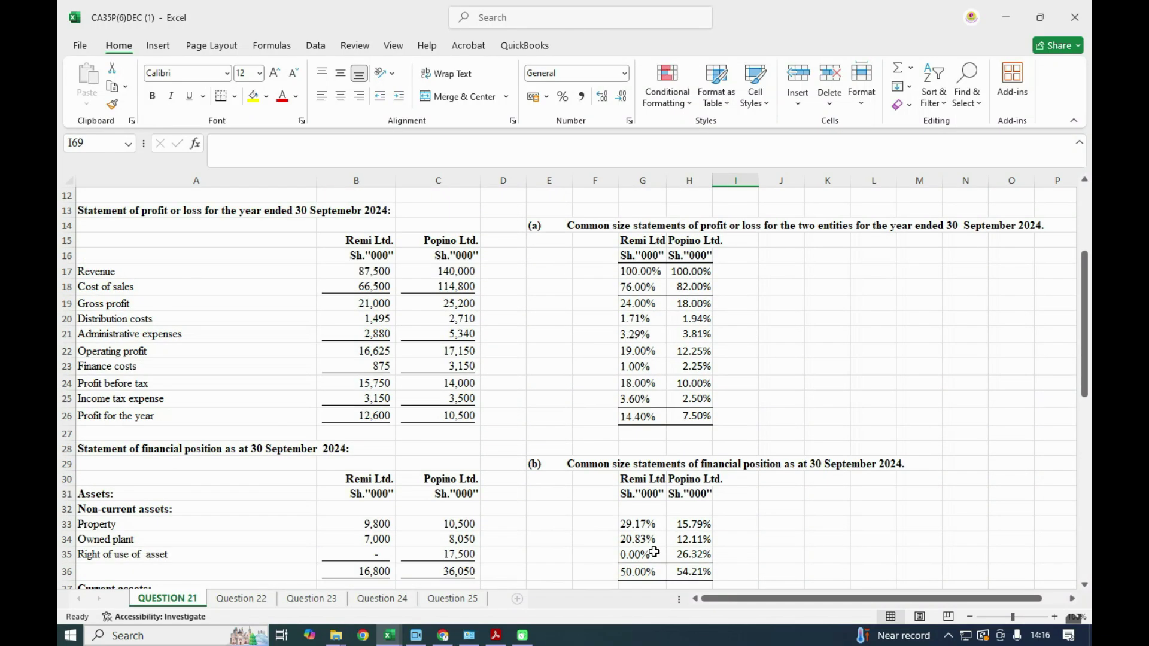
{"action": "scroll", "coordinate": [654, 550], "scroll_direction": "down", "scroll_amount": 13}
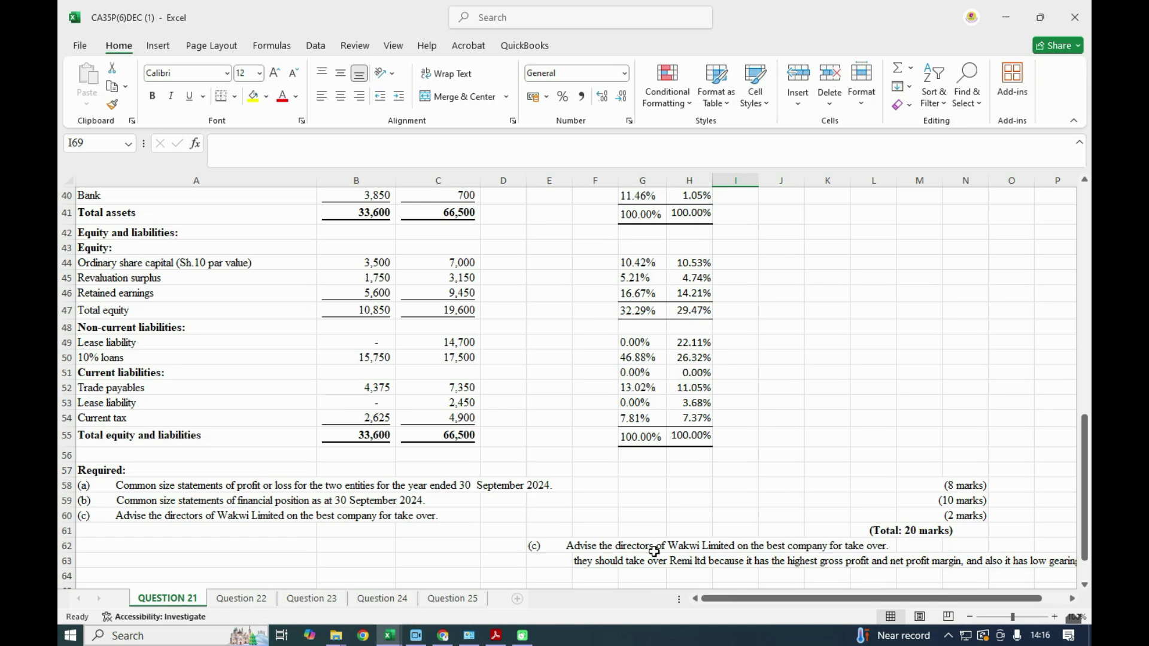
{"action": "scroll", "coordinate": [654, 551], "scroll_direction": "down", "scroll_amount": 1}
{"action": "scroll", "coordinate": [654, 550], "scroll_direction": "up", "scroll_amount": 14}
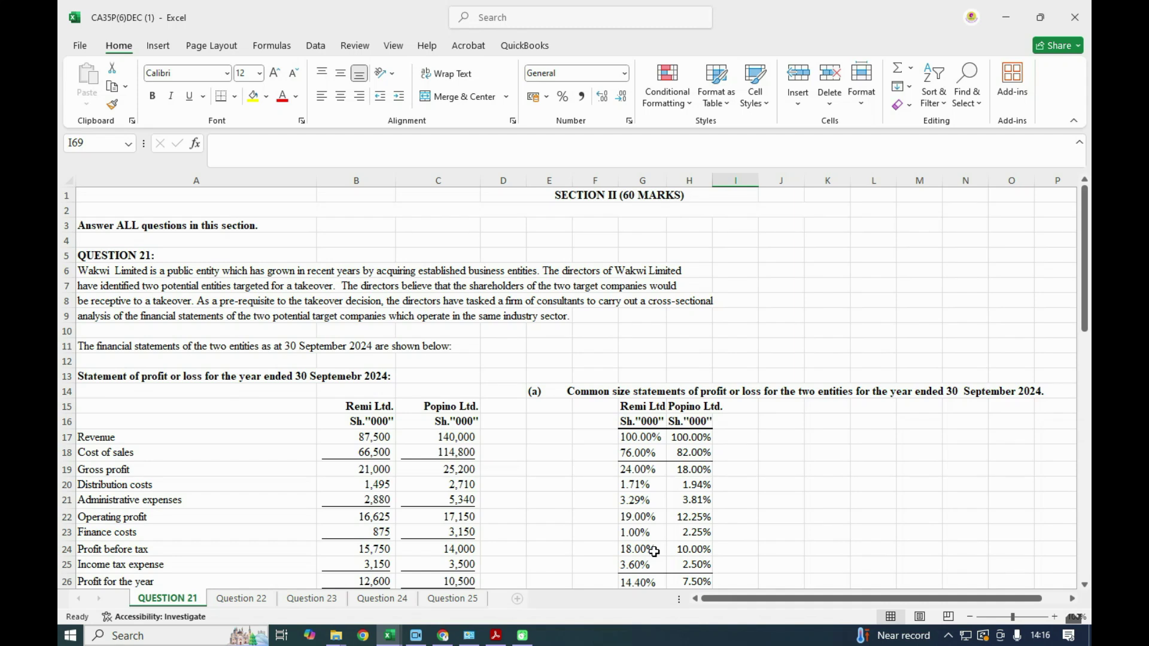